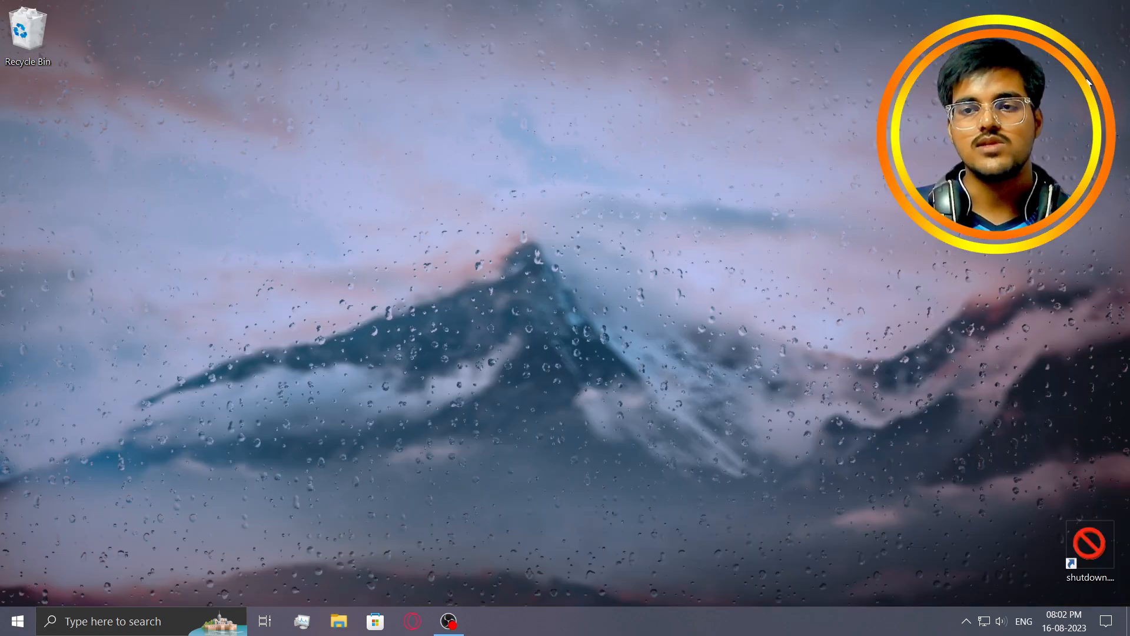
Step: Open Computer Management for This PC in a maximized window and show Disk Management
left_click(24, 622)
type("this")
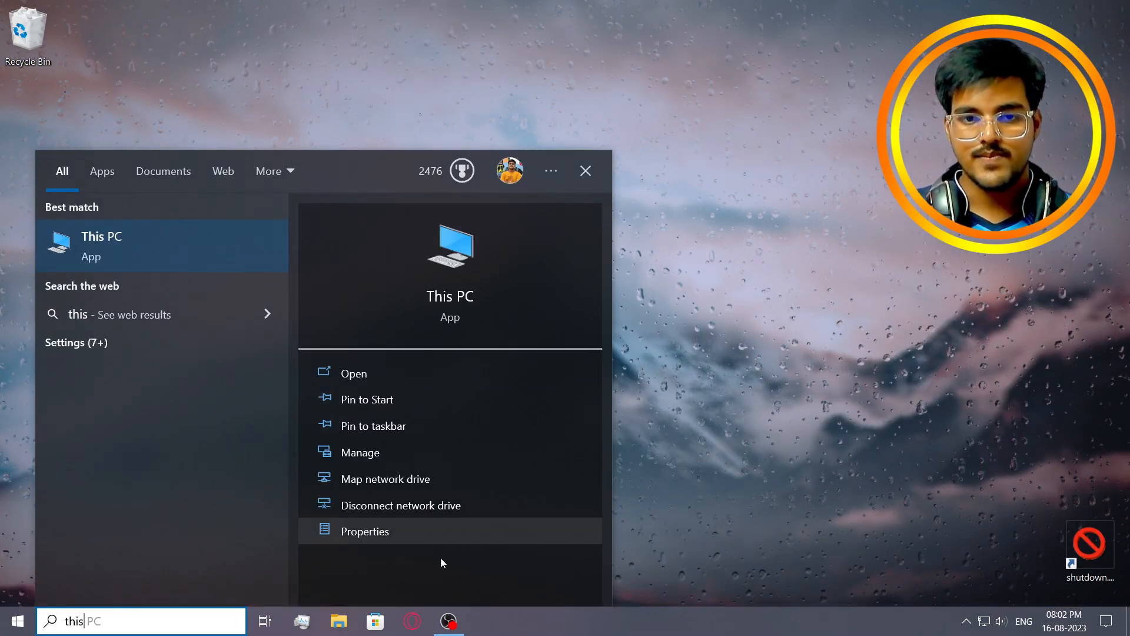
left_click(389, 454)
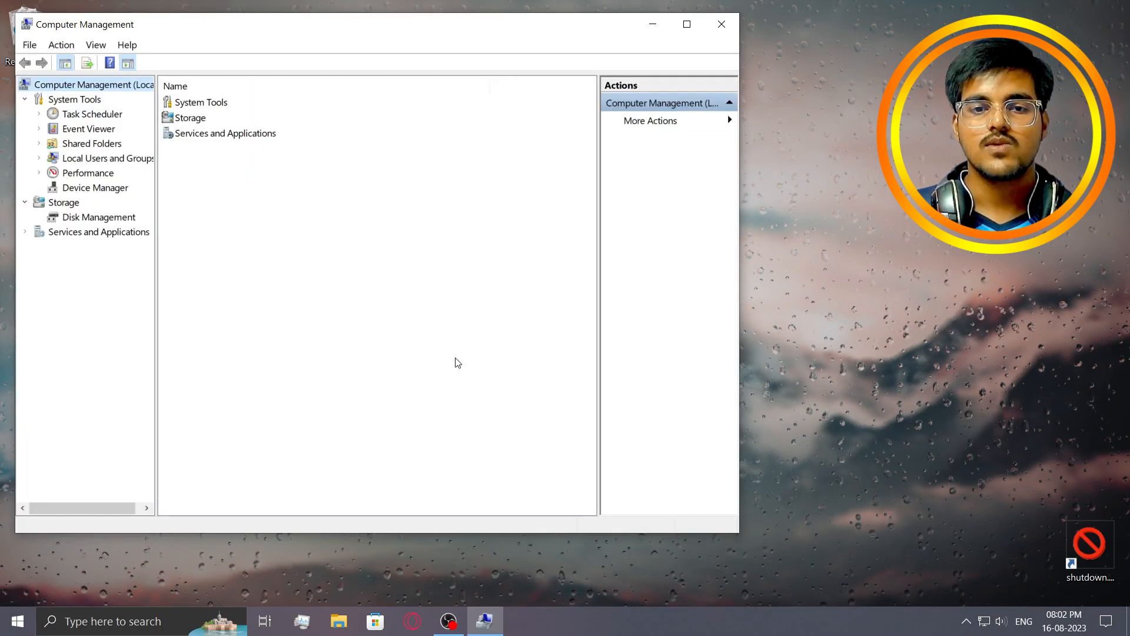
left_click_drag(382, 27, 600, 34)
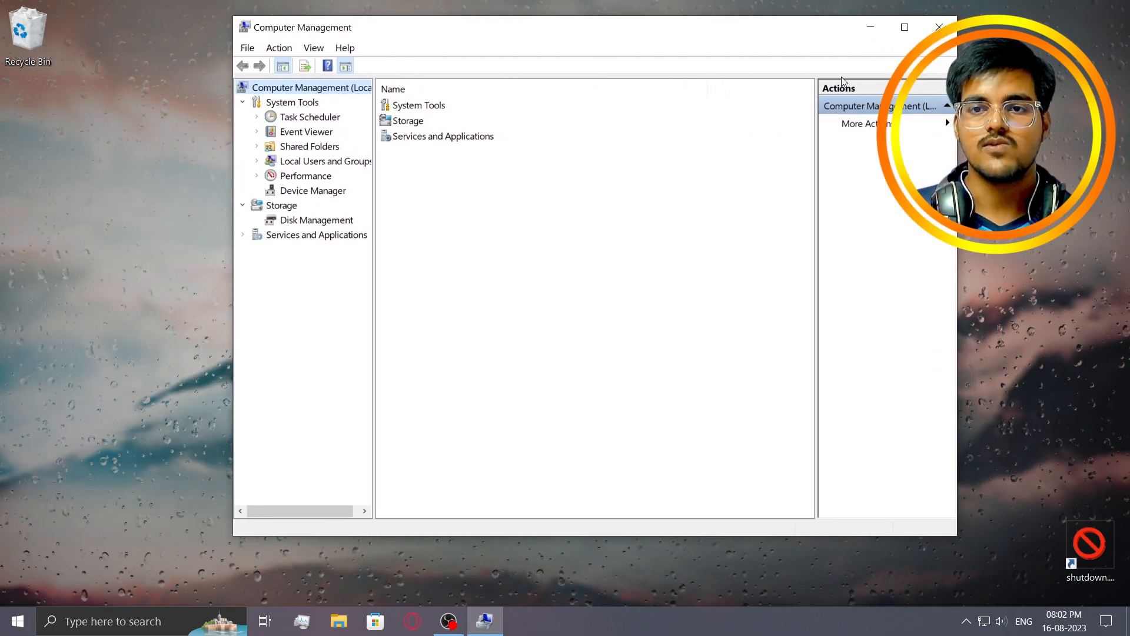
left_click(909, 30)
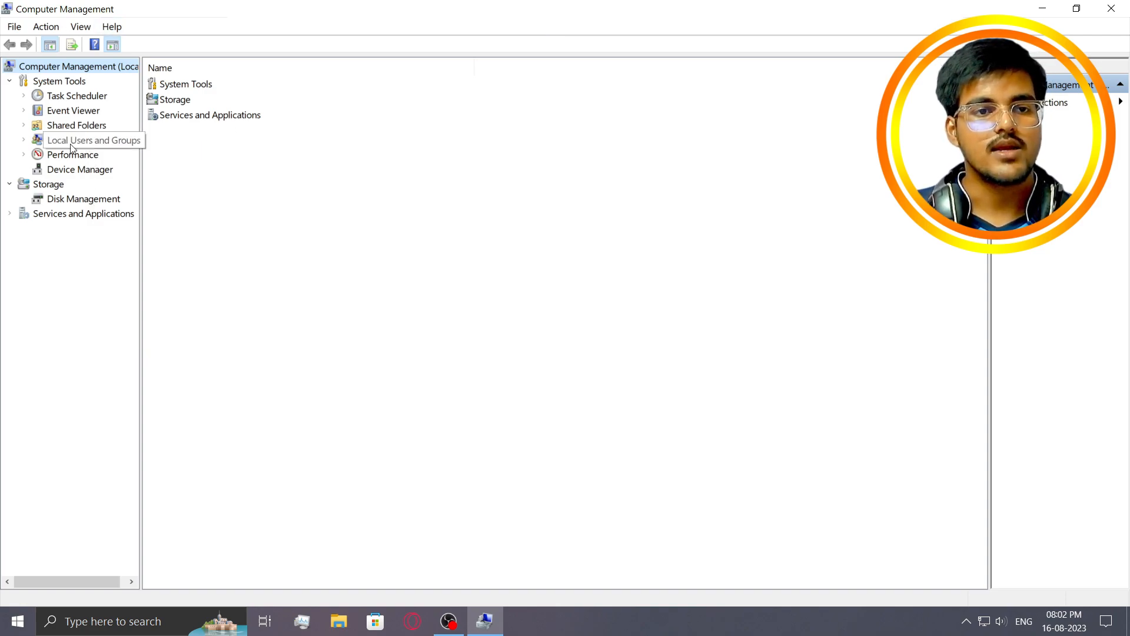
left_click(171, 288)
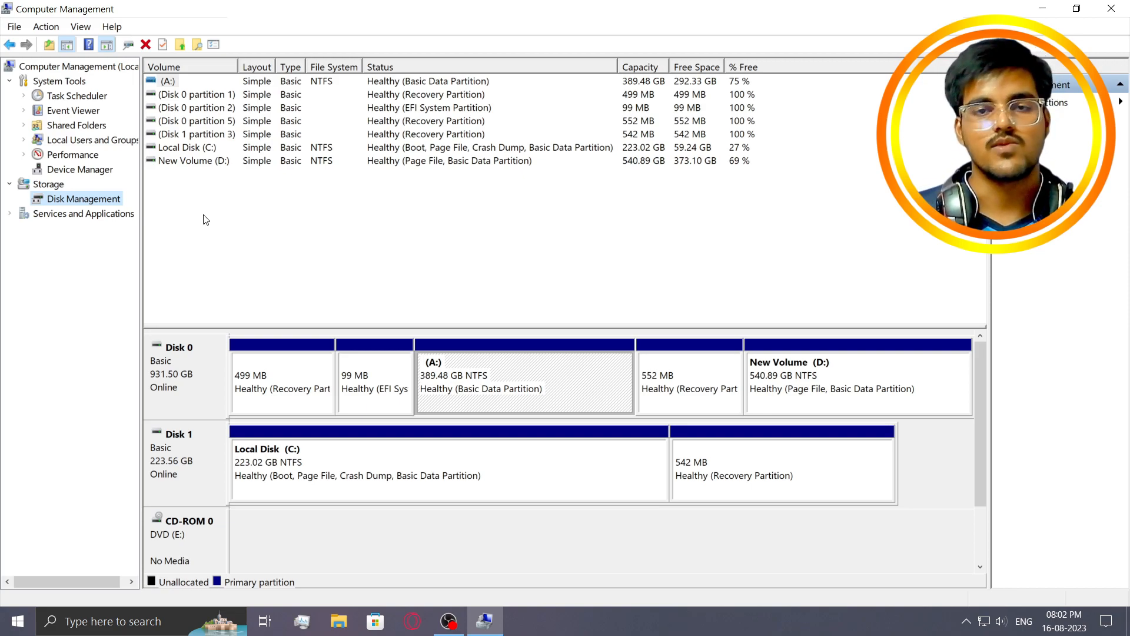
Step: Open the volume shrink settings for Local Disk (C:) and set the amount of space to shrink to 1000 MB
left_click(181, 149)
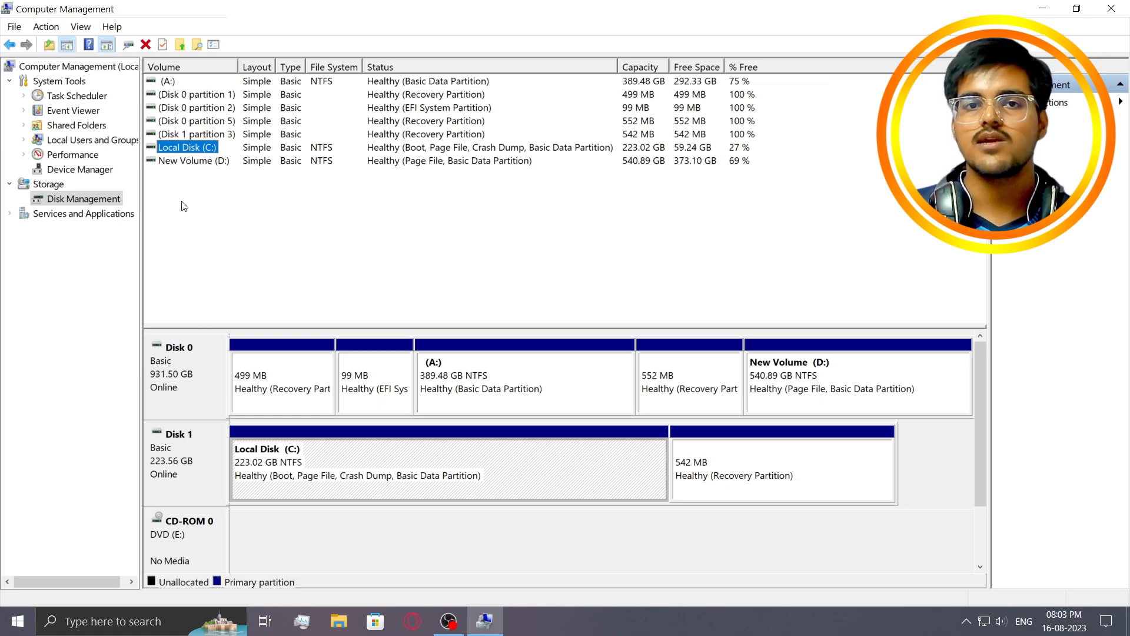
left_click(250, 198)
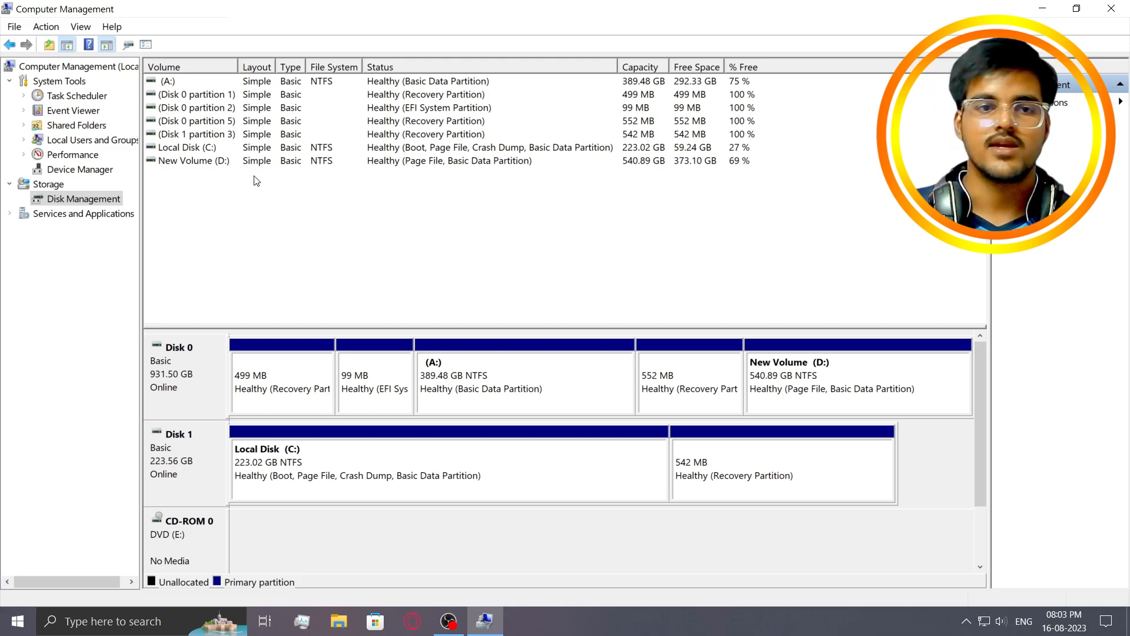
left_click(177, 151)
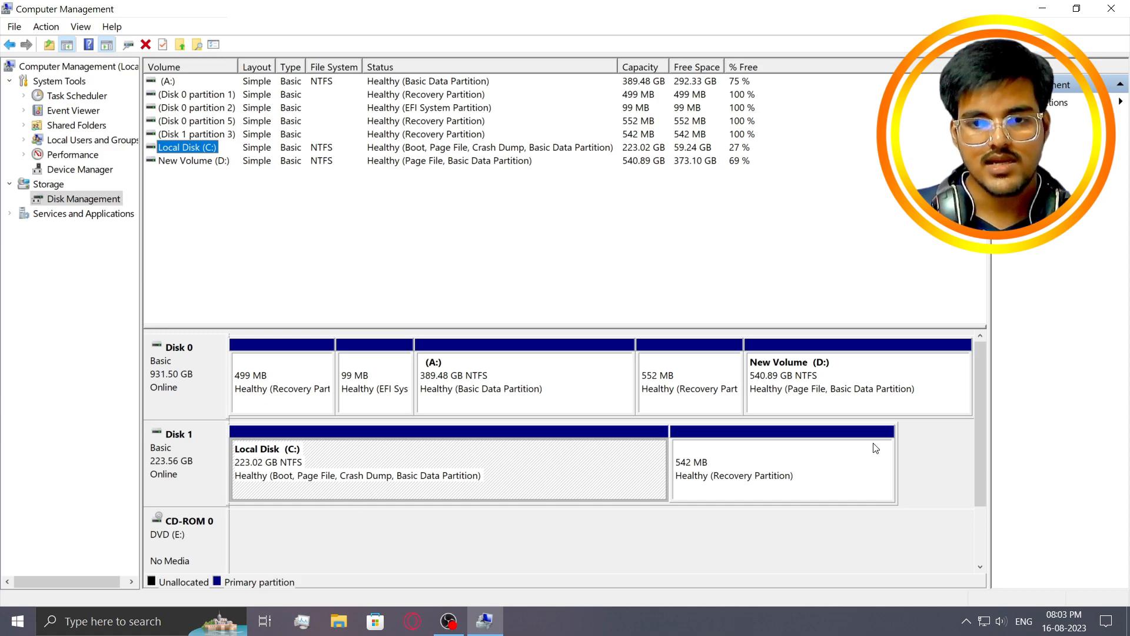
left_click_drag(980, 464, 983, 407)
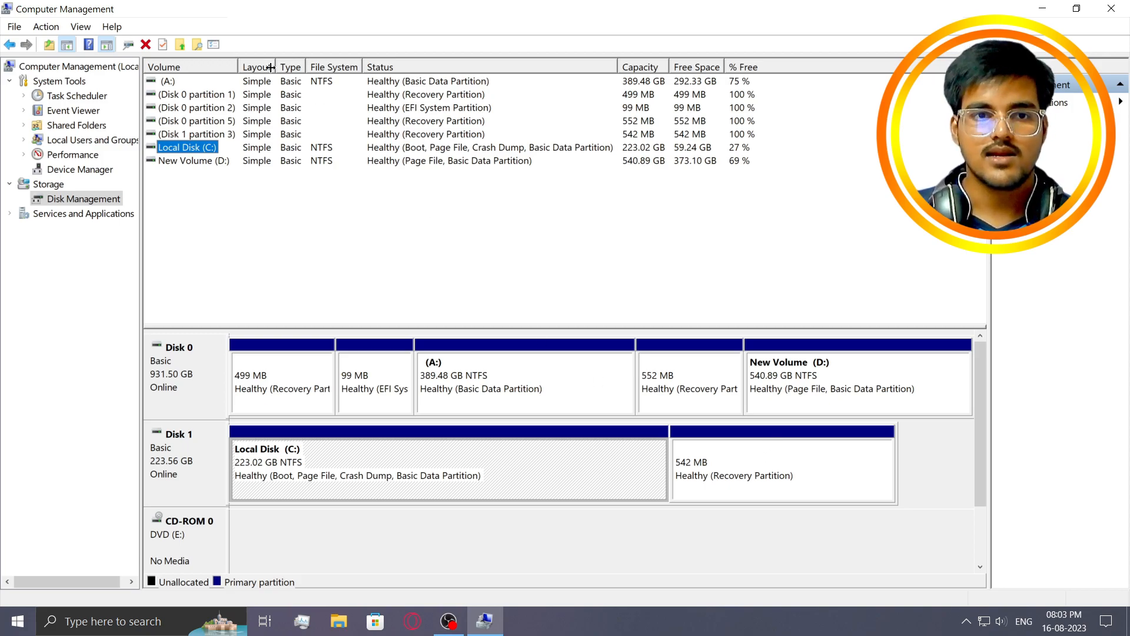
right_click(198, 150)
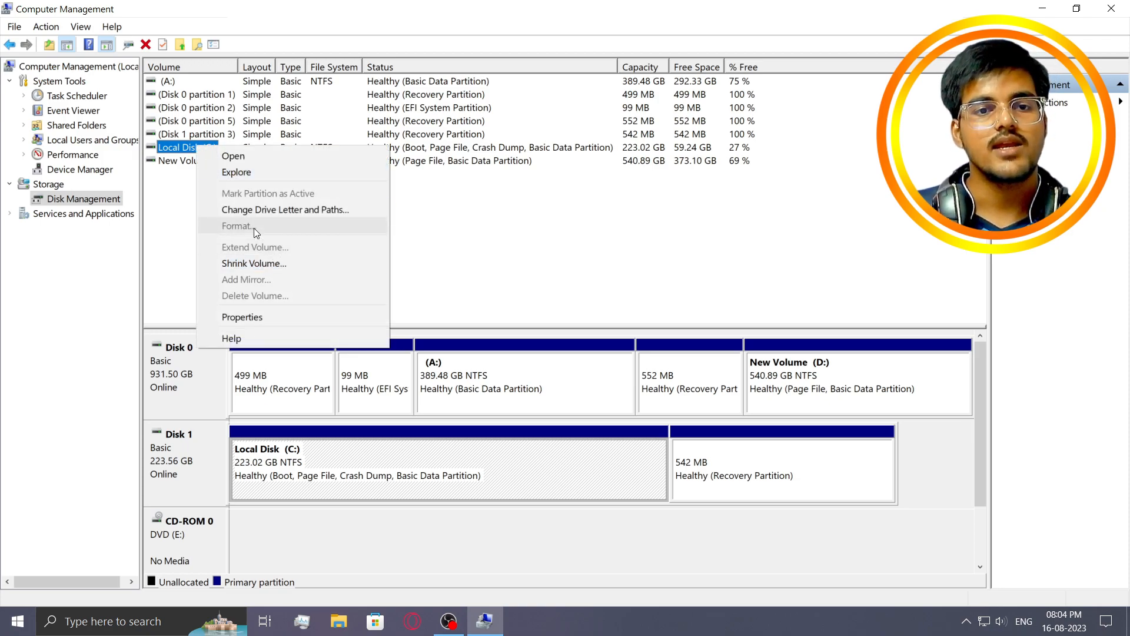
left_click(248, 266)
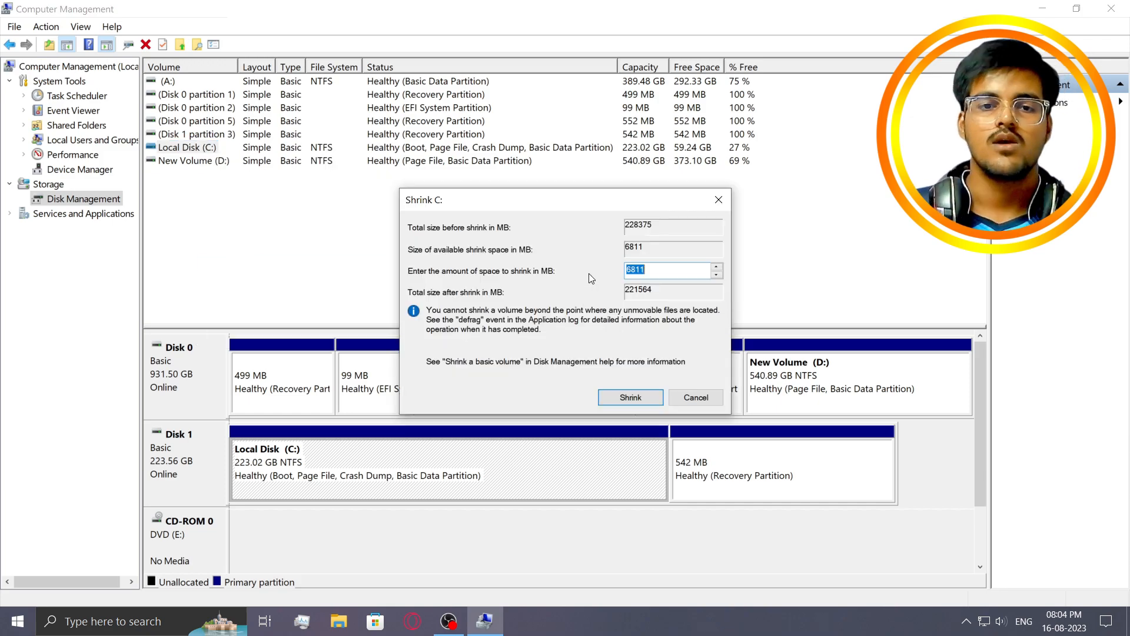
left_click_drag(533, 196, 515, 187)
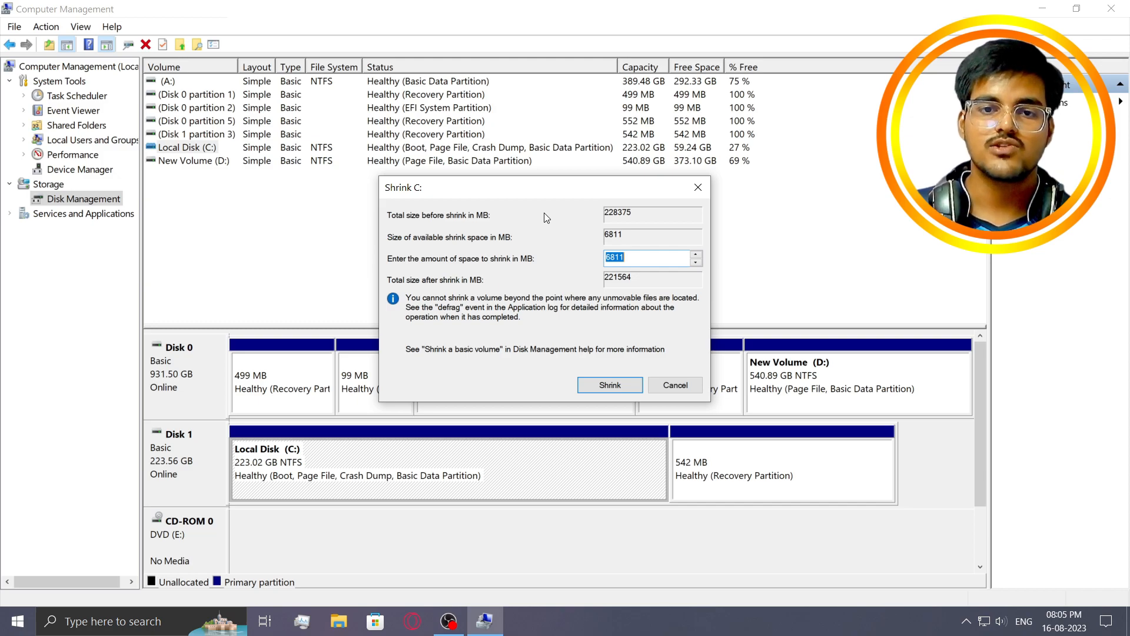
left_click(638, 255)
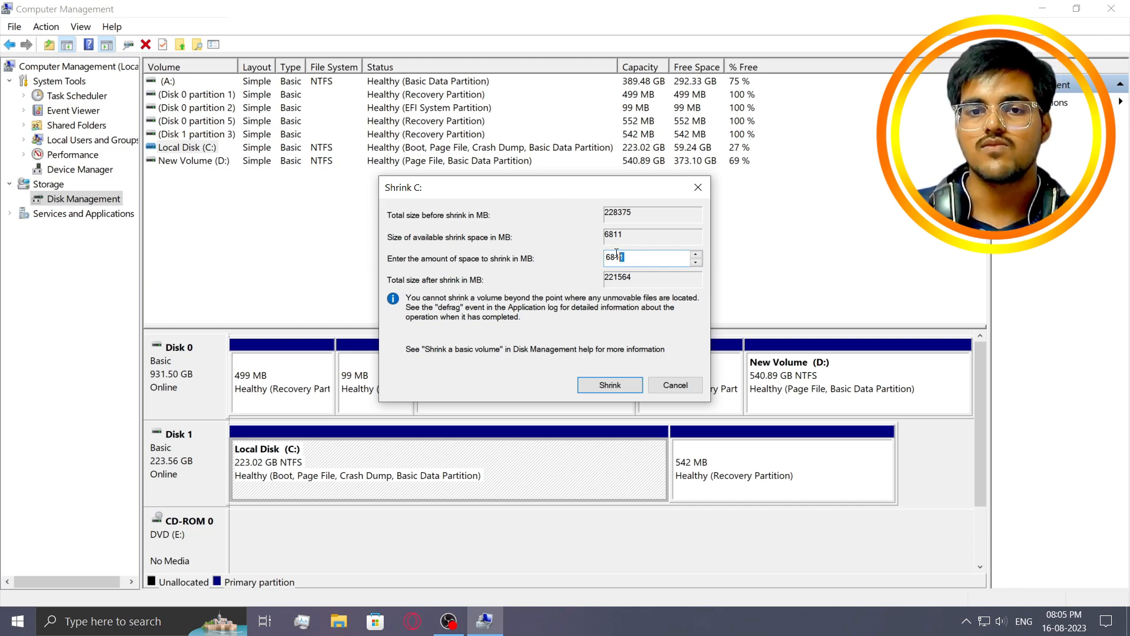
left_click_drag(627, 257, 579, 255)
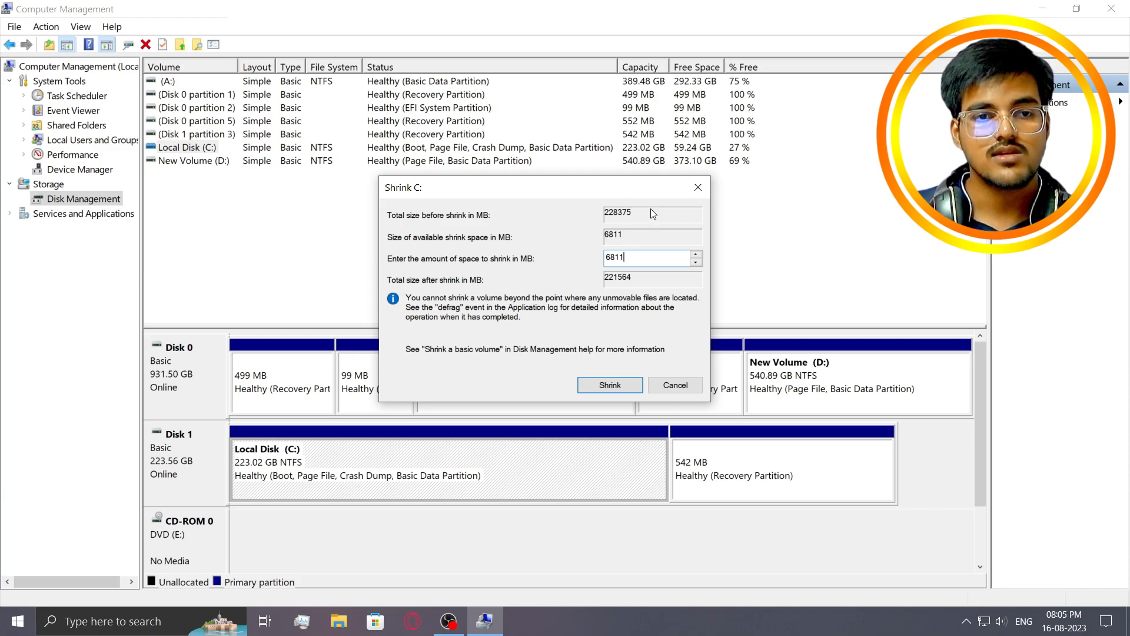
left_click_drag(637, 181, 647, 141)
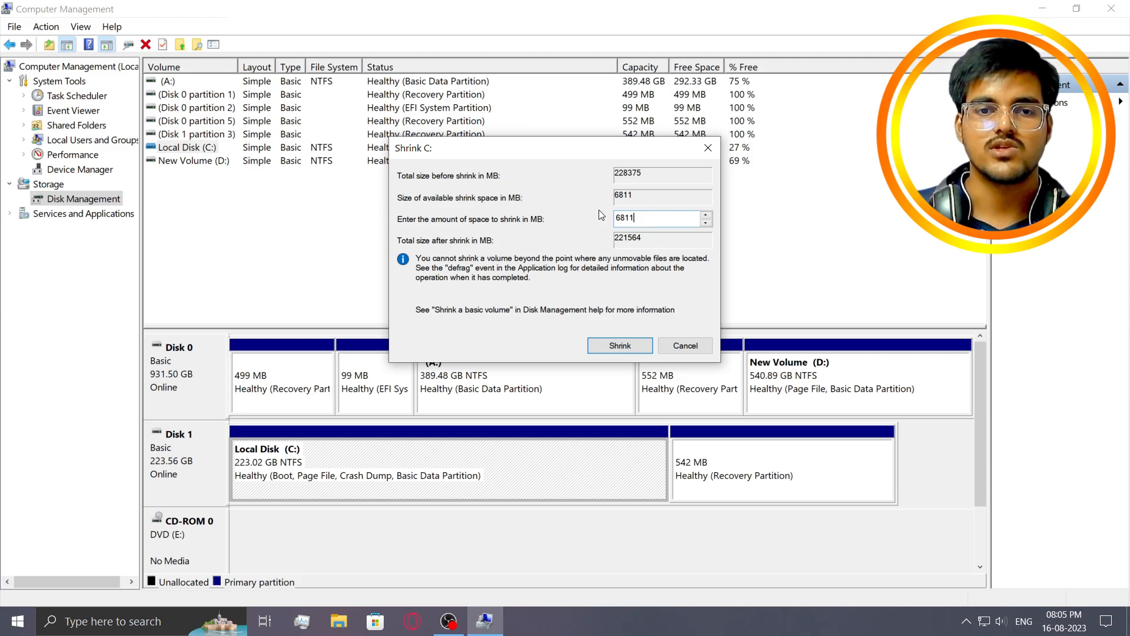
left_click_drag(650, 219, 604, 220)
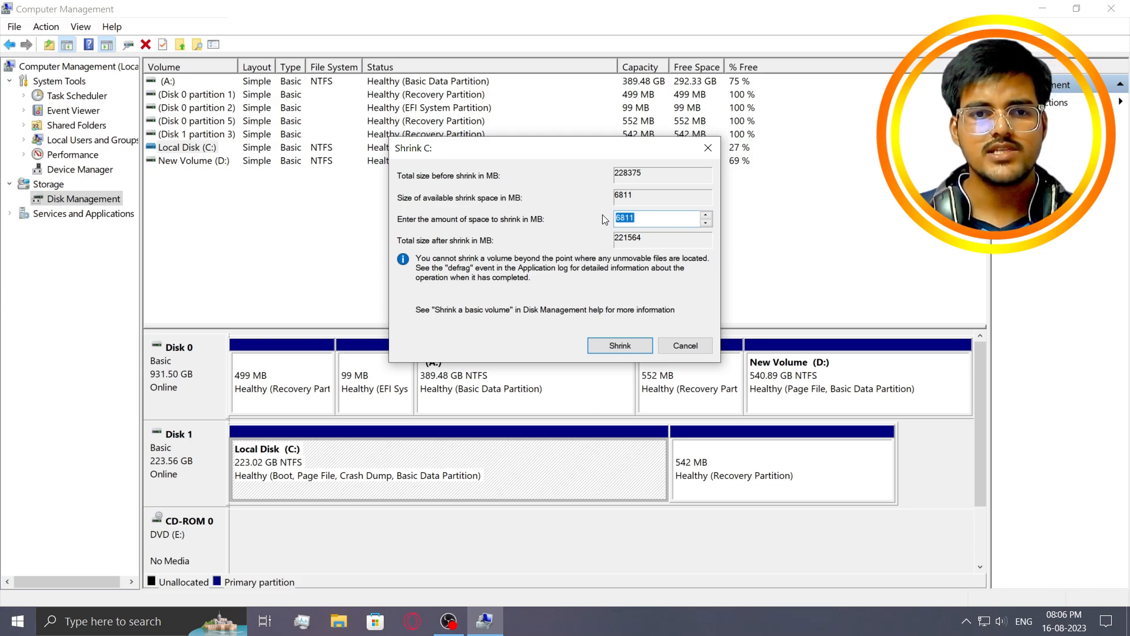
type("1000")
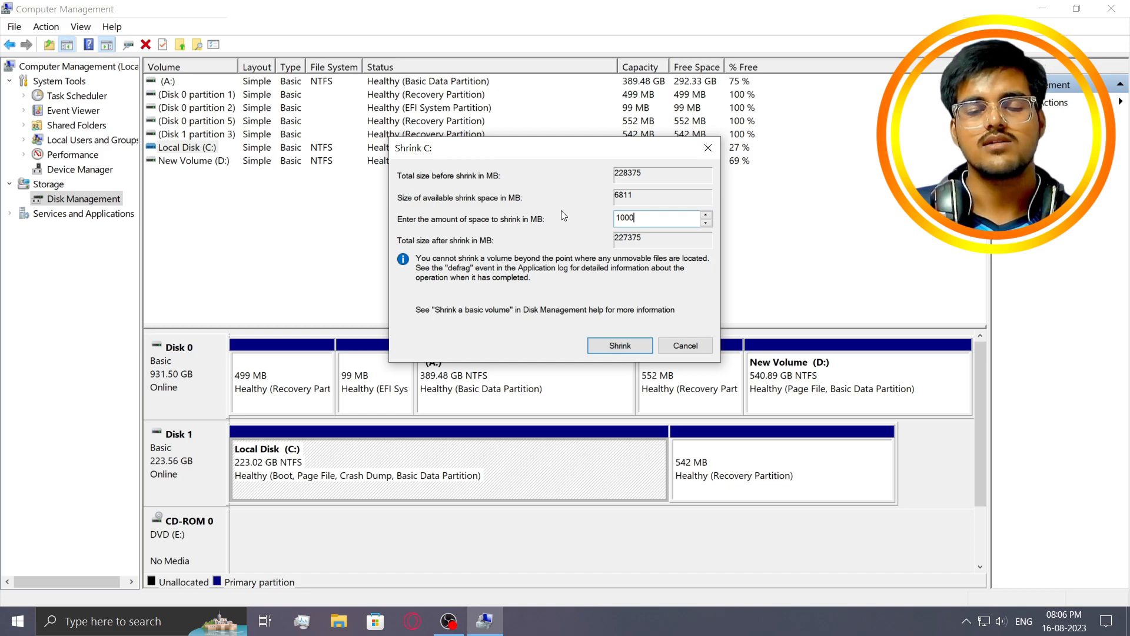
Step: Switch to Calculator and divide 1000 by 2
left_click(2, 633)
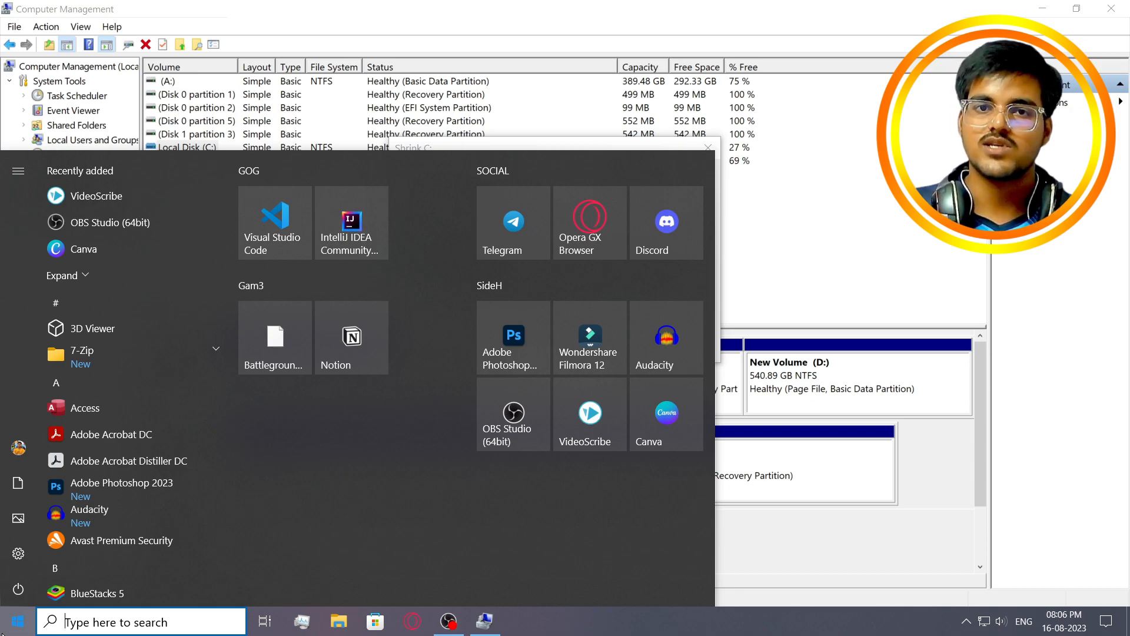
type("calc")
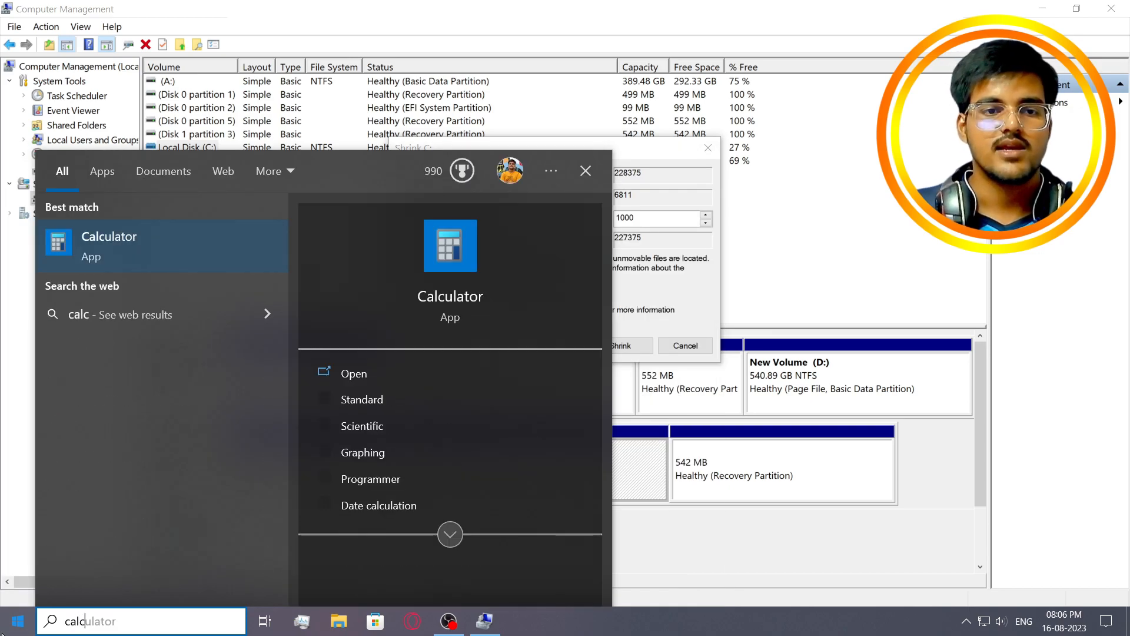
left_click(182, 257)
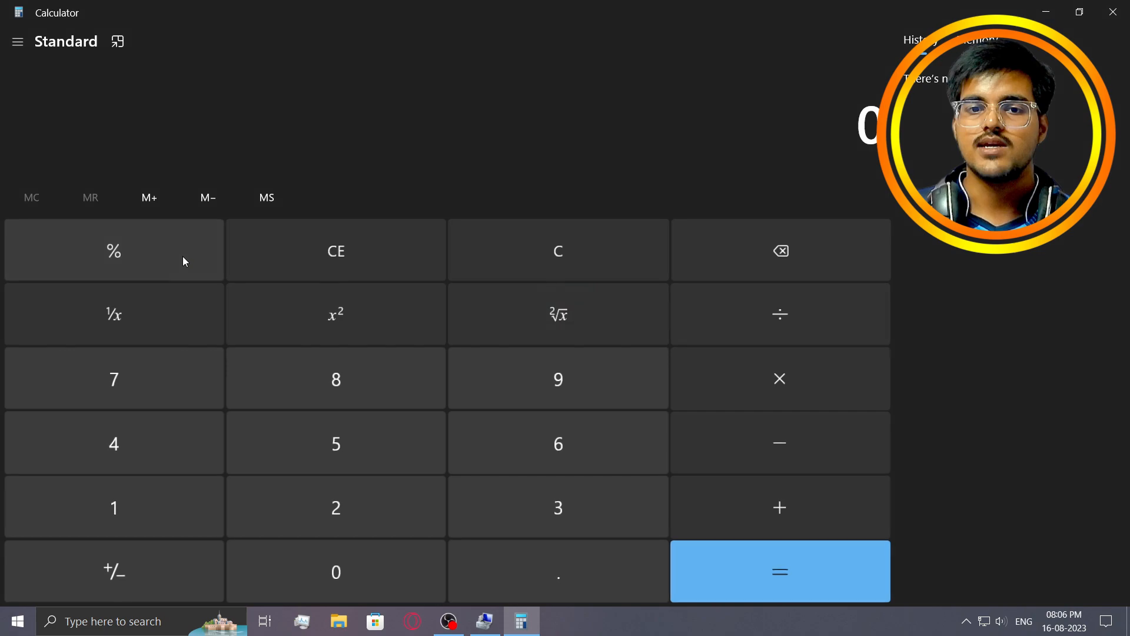
left_click(123, 517)
triple_click(331, 577)
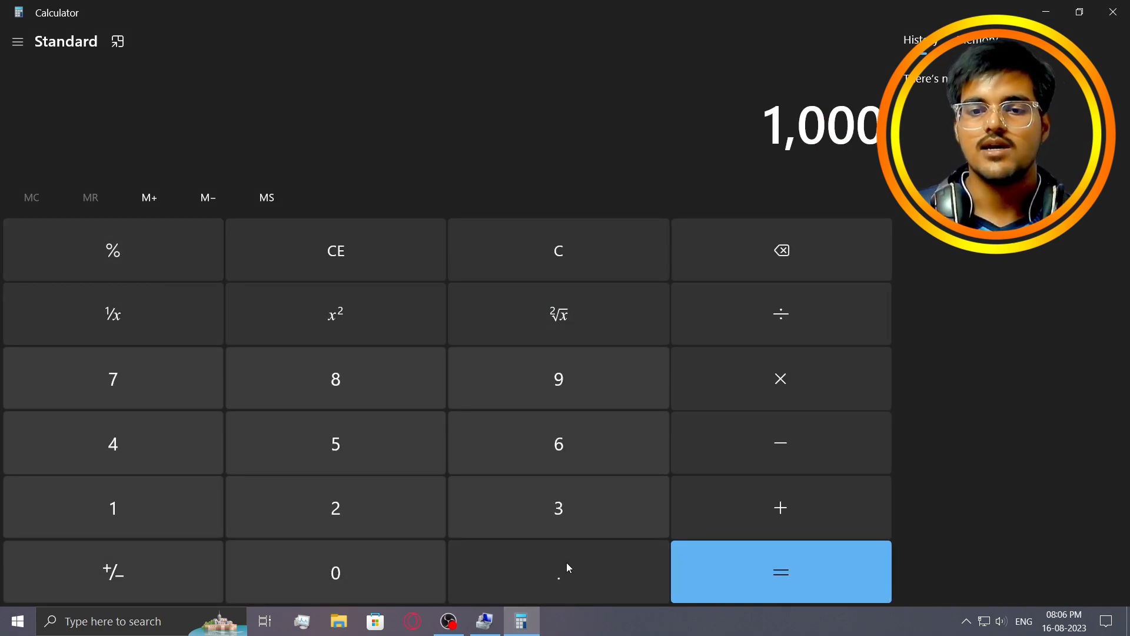
left_click(780, 330)
left_click(336, 512)
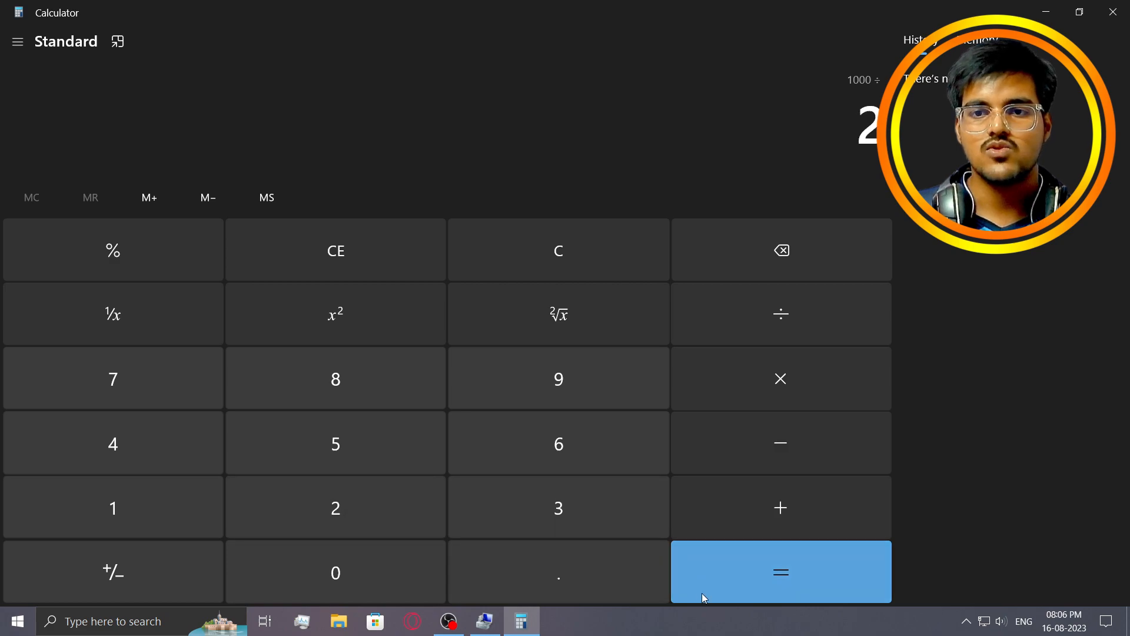
left_click(743, 572)
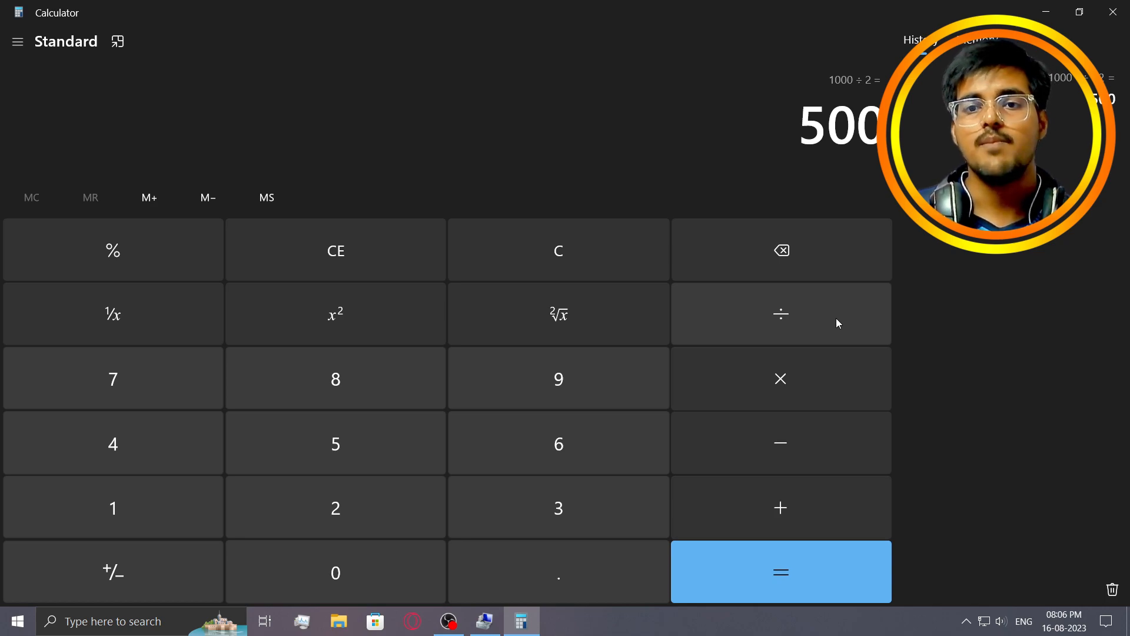
Step: Multiply the calculated result by 1000 and return to the Shrink C: dialog
left_click(816, 384)
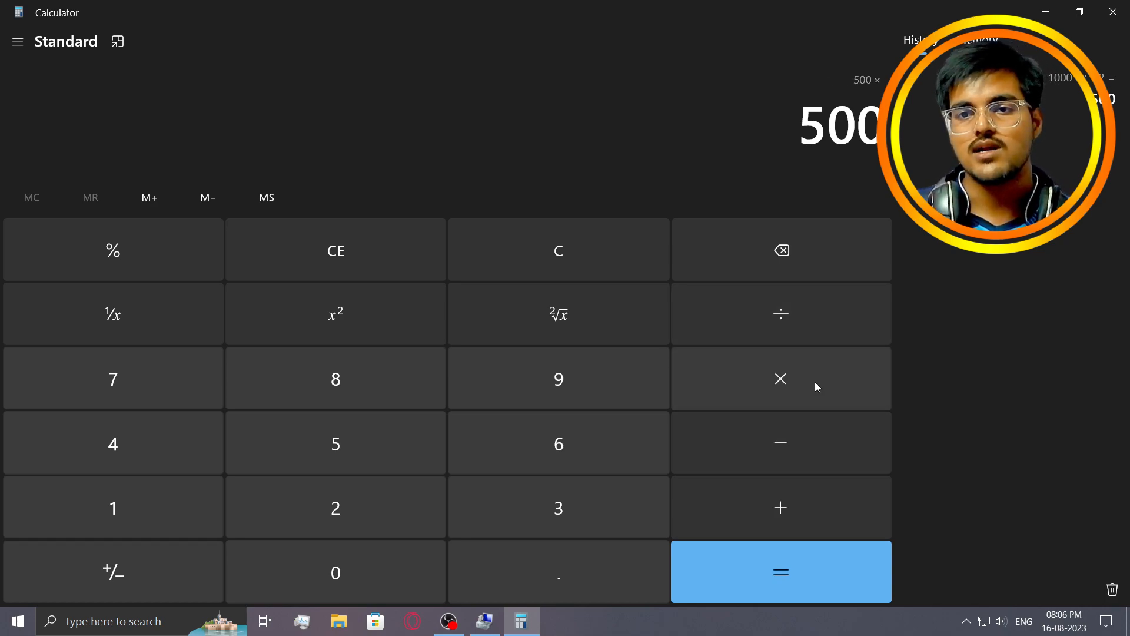
left_click(152, 505)
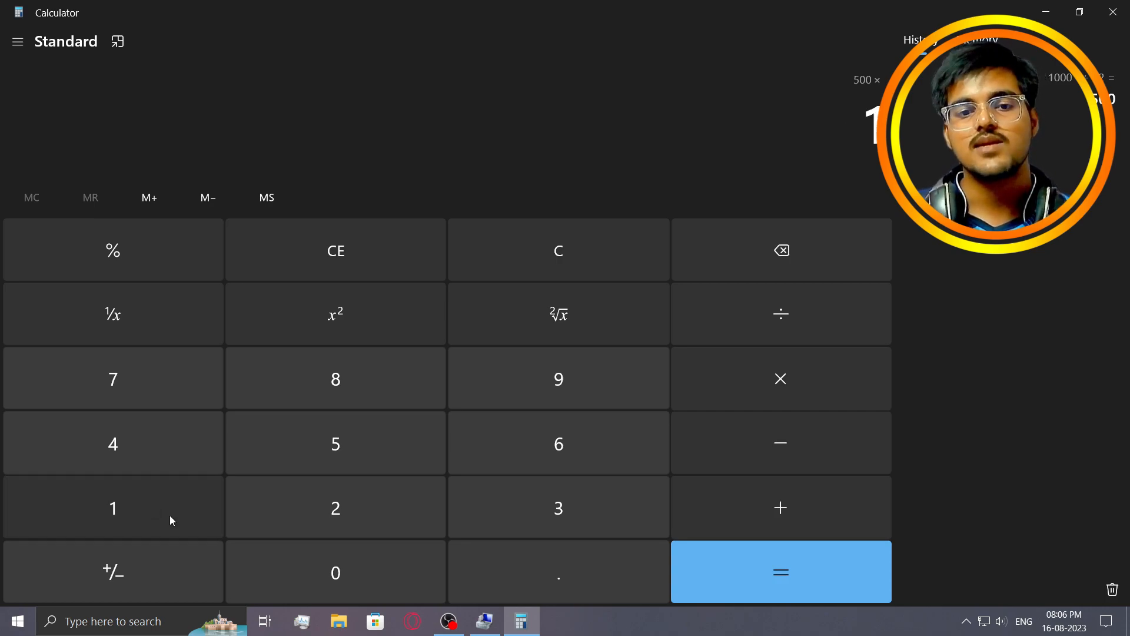
left_click(318, 564)
left_click(330, 562)
left_click(341, 559)
left_click(782, 571)
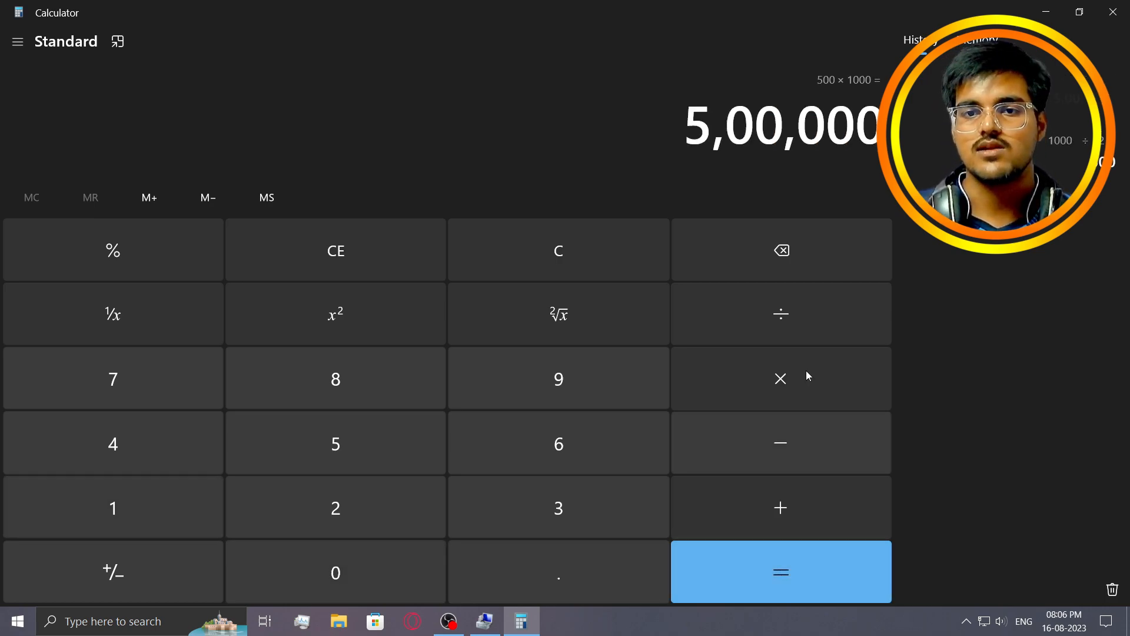
left_click_drag(701, 131, 889, 123)
left_click(929, 113)
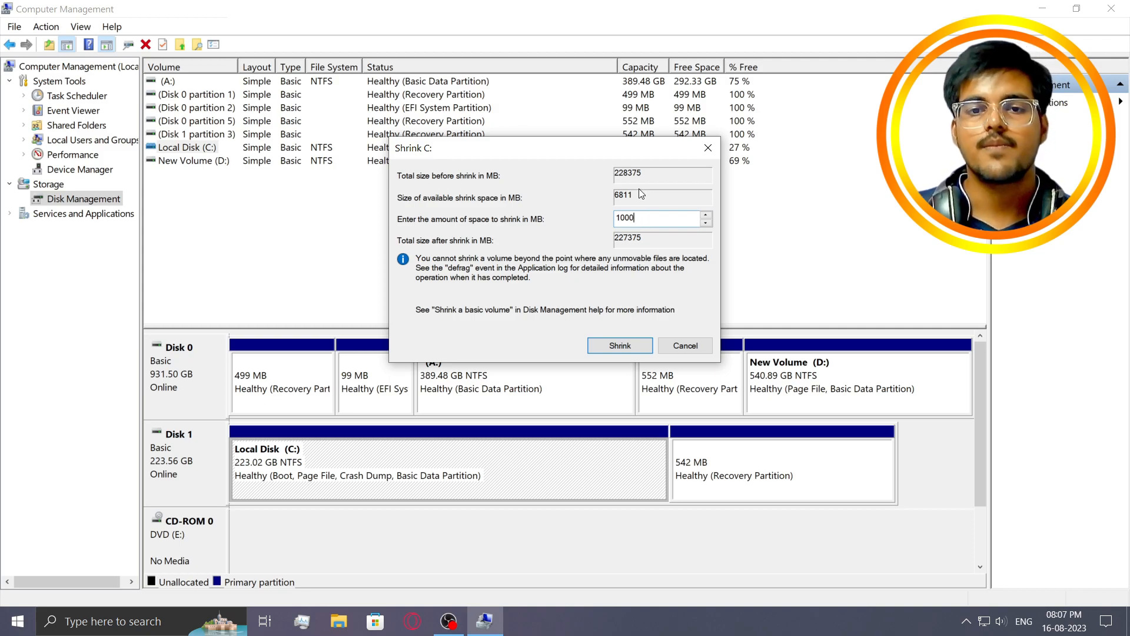
Step: Apply the shrink to Local Disk (C:) and select the unallocated space on Disk 1
left_click(623, 346)
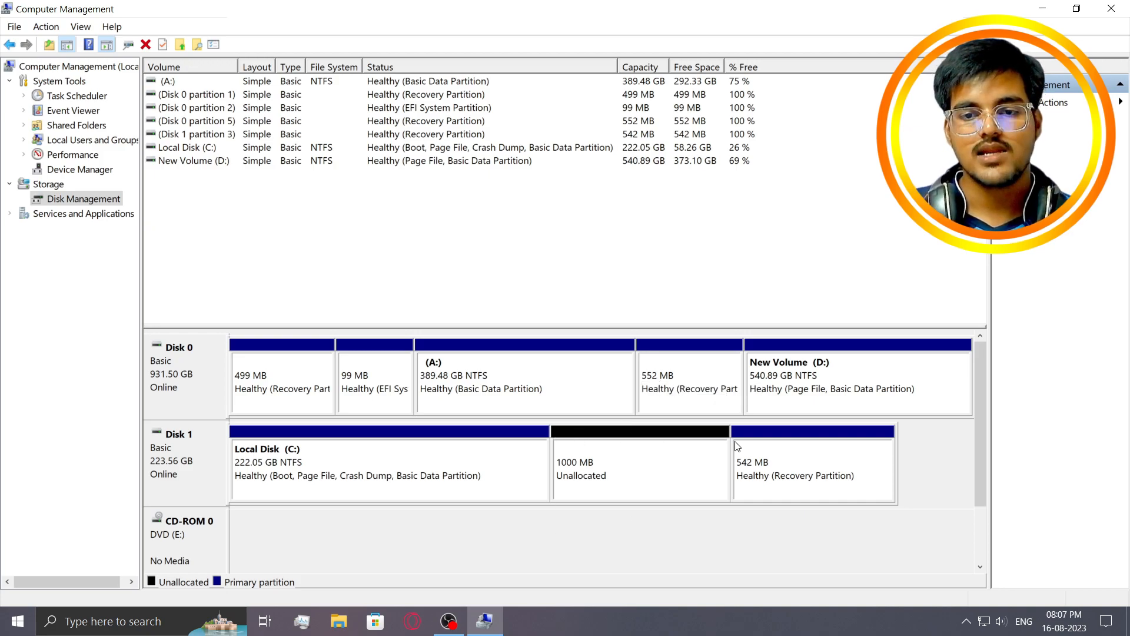
left_click(634, 477)
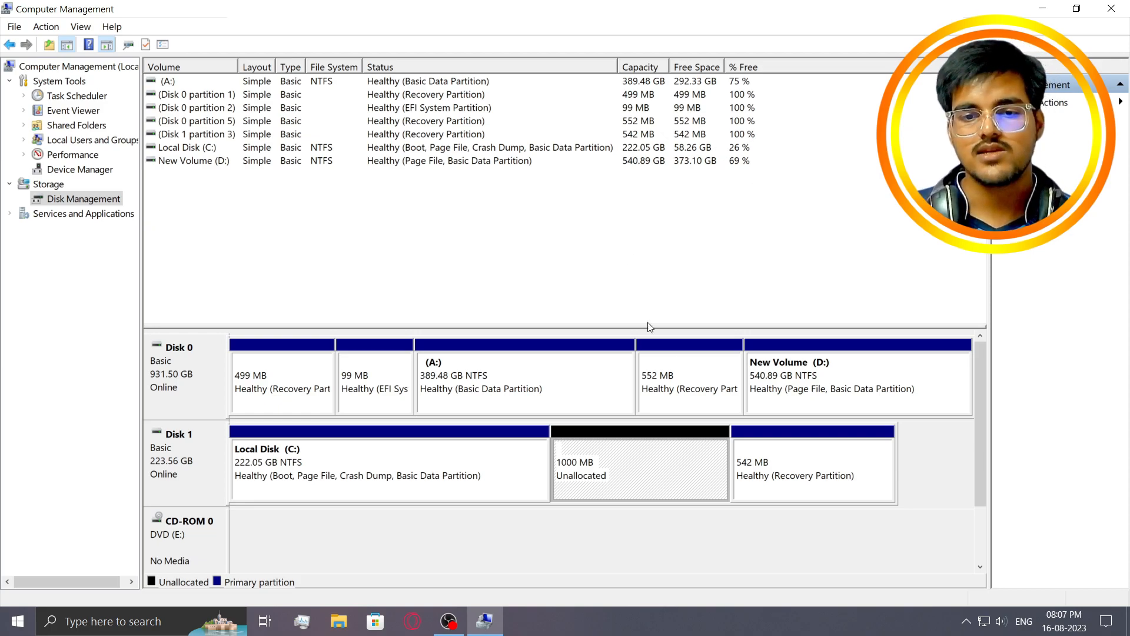
Step: Start the New Simple Volume Wizard for the unallocated space on Disk 1 and advance to the volume size page
right_click(642, 469)
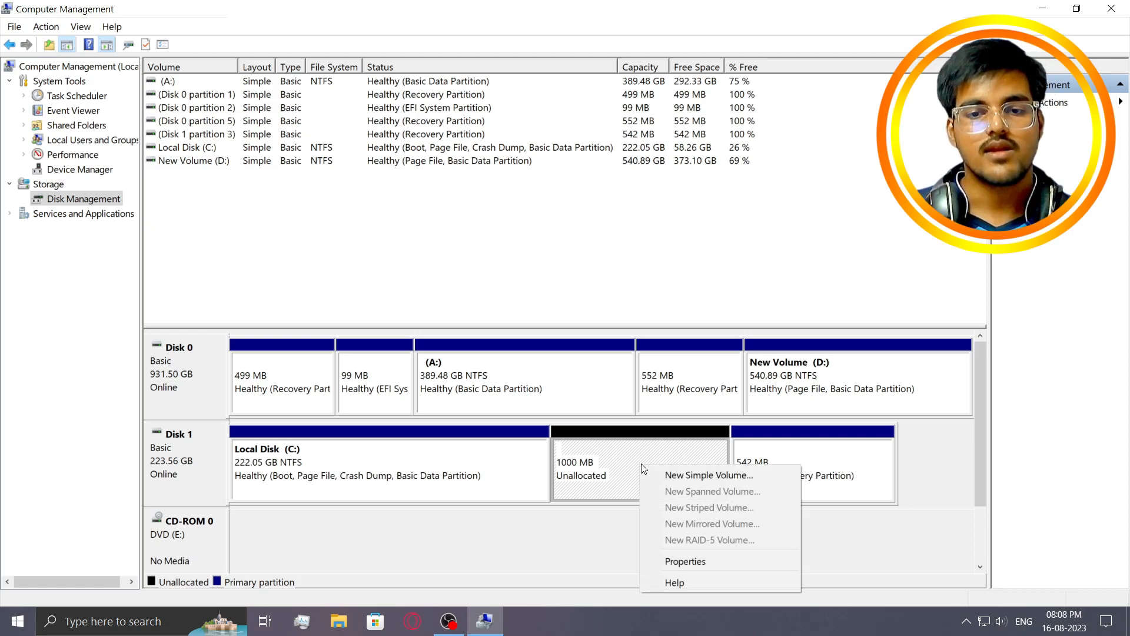
left_click(621, 471)
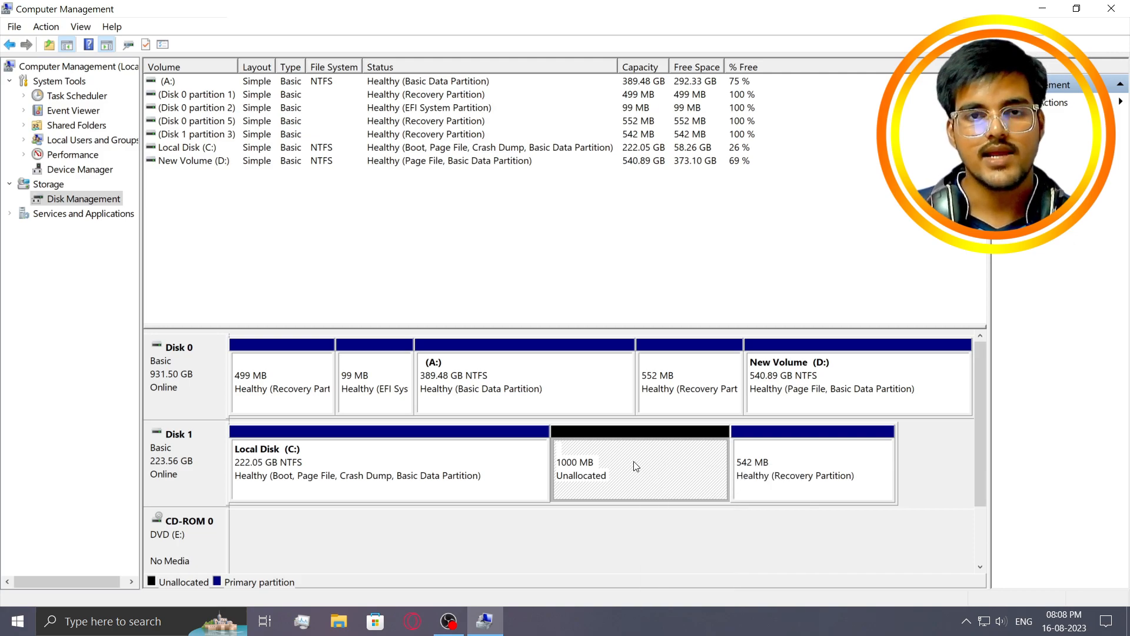
right_click(636, 465)
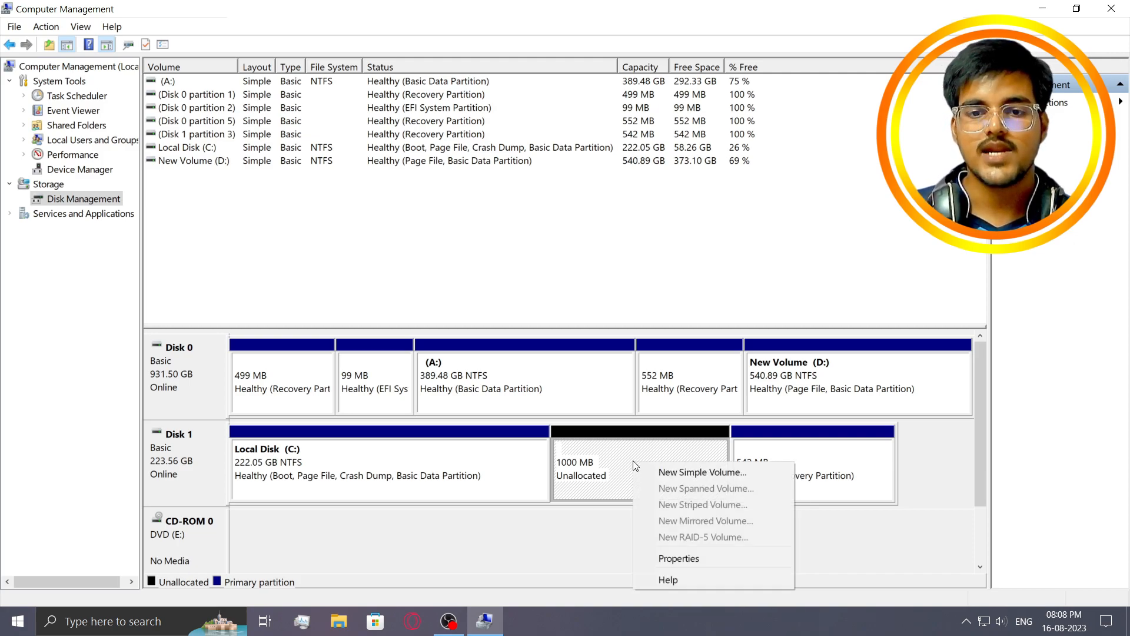
left_click(709, 473)
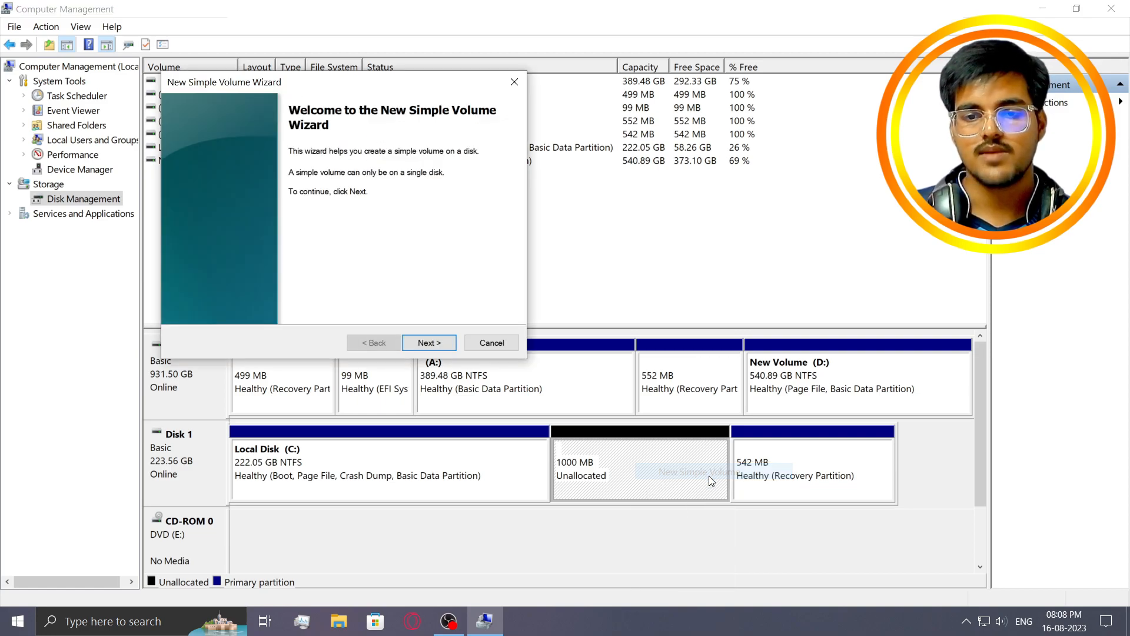
left_click_drag(366, 76, 552, 112)
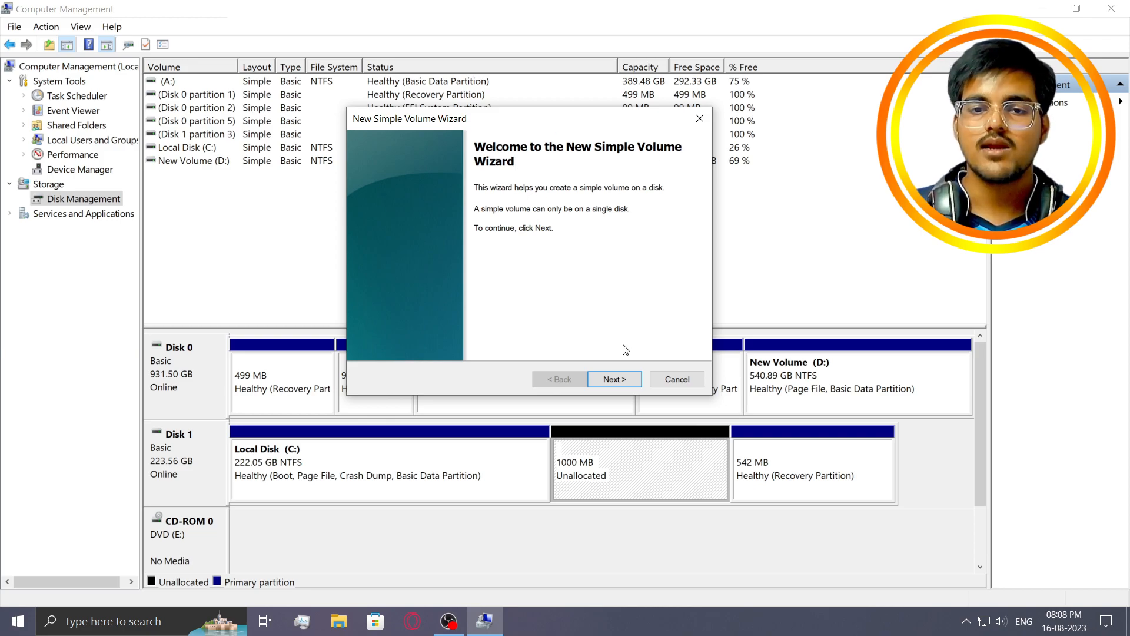
left_click(615, 378)
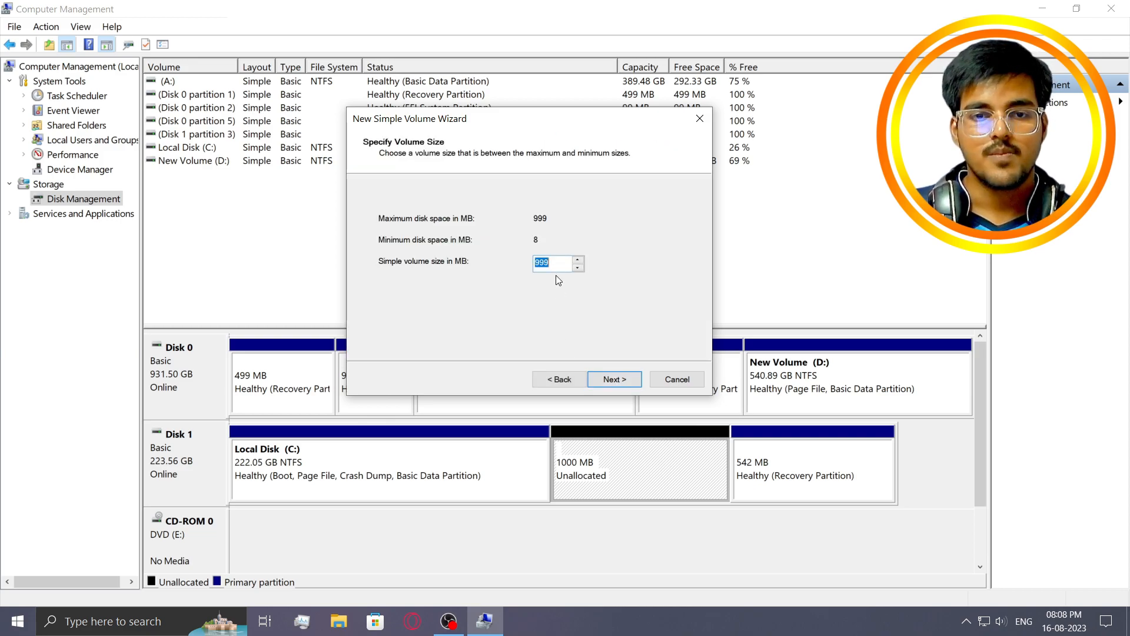
Step: Keep the simple volume size at 999 MB and advance to the drive letter page
left_click(563, 261)
left_click_drag(563, 260, 529, 259)
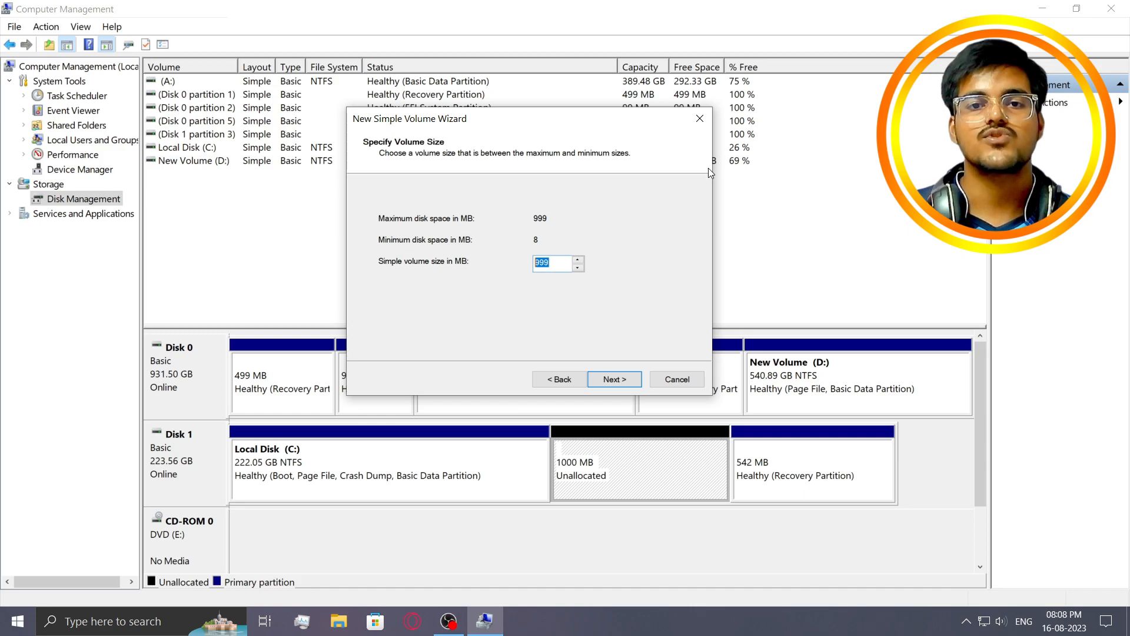
left_click(552, 263)
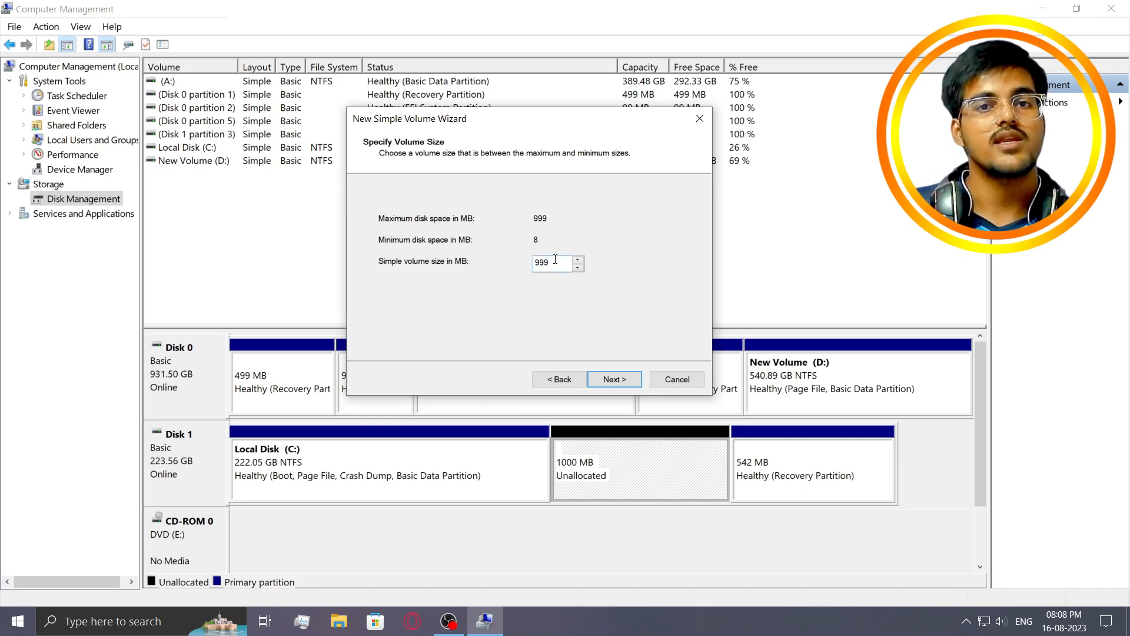
left_click_drag(555, 262, 534, 263)
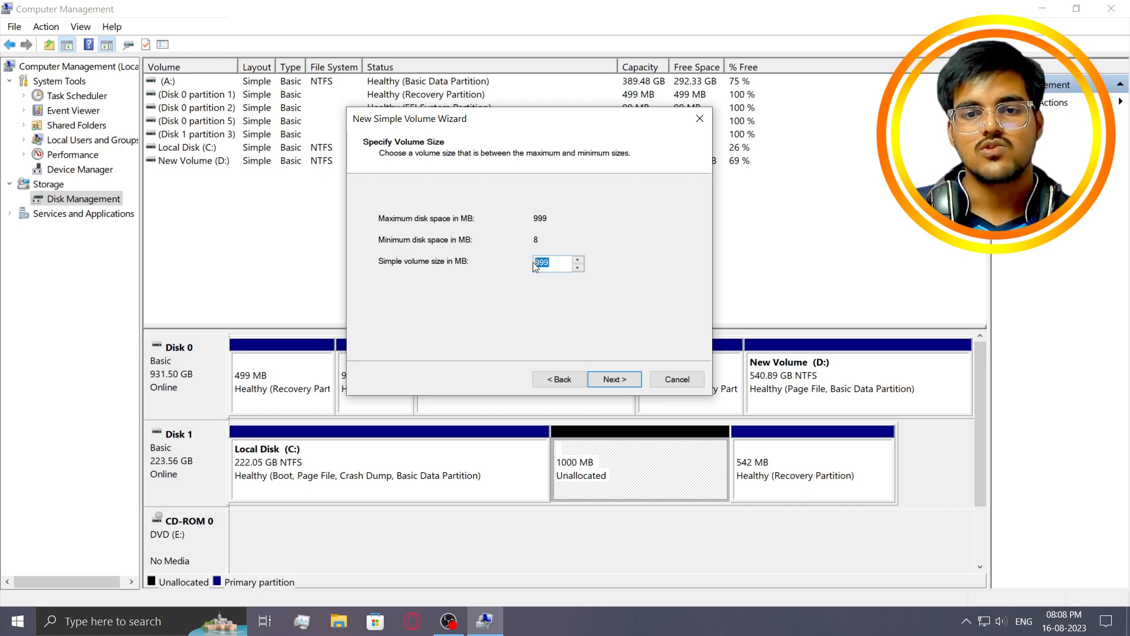
left_click(560, 262)
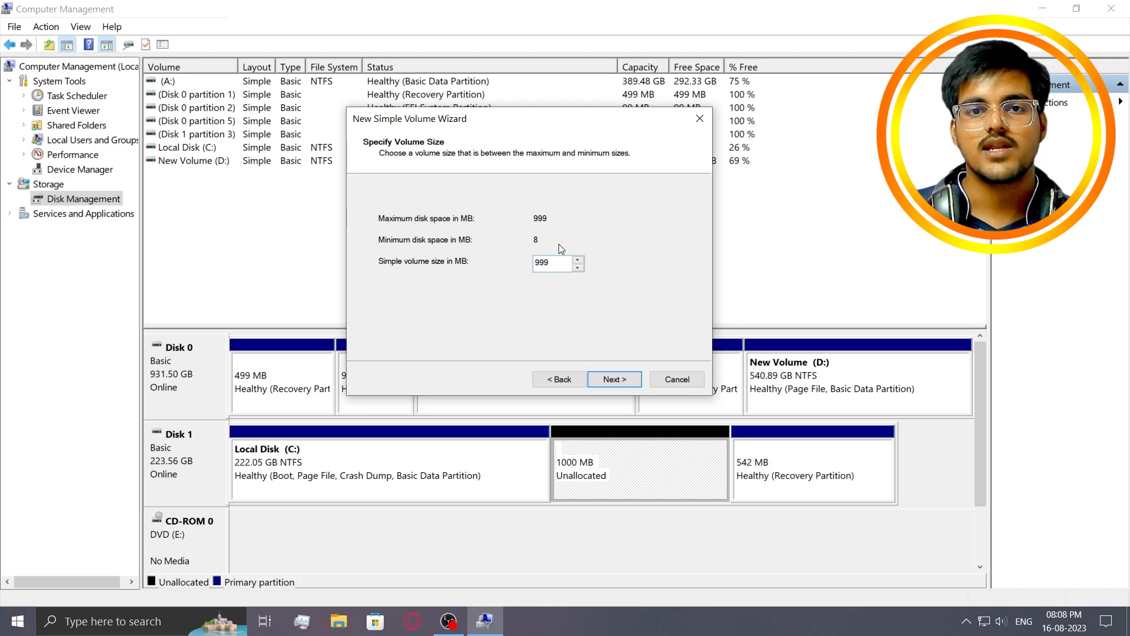
left_click_drag(560, 260, 533, 263)
left_click(562, 262)
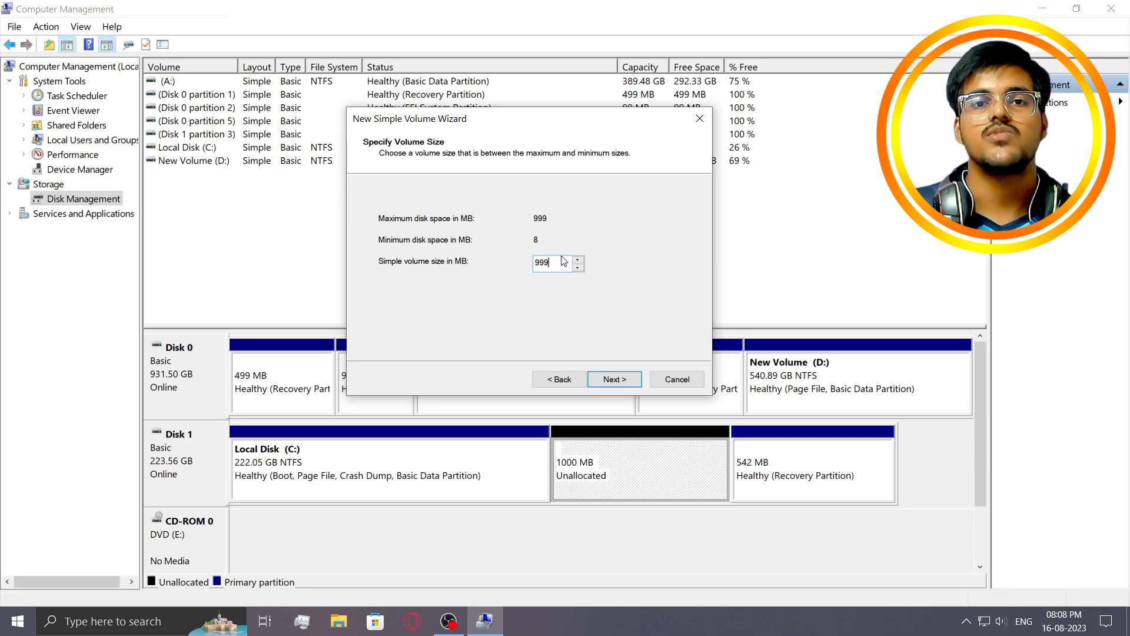
left_click_drag(568, 262, 536, 264)
left_click(564, 263)
left_click(619, 382)
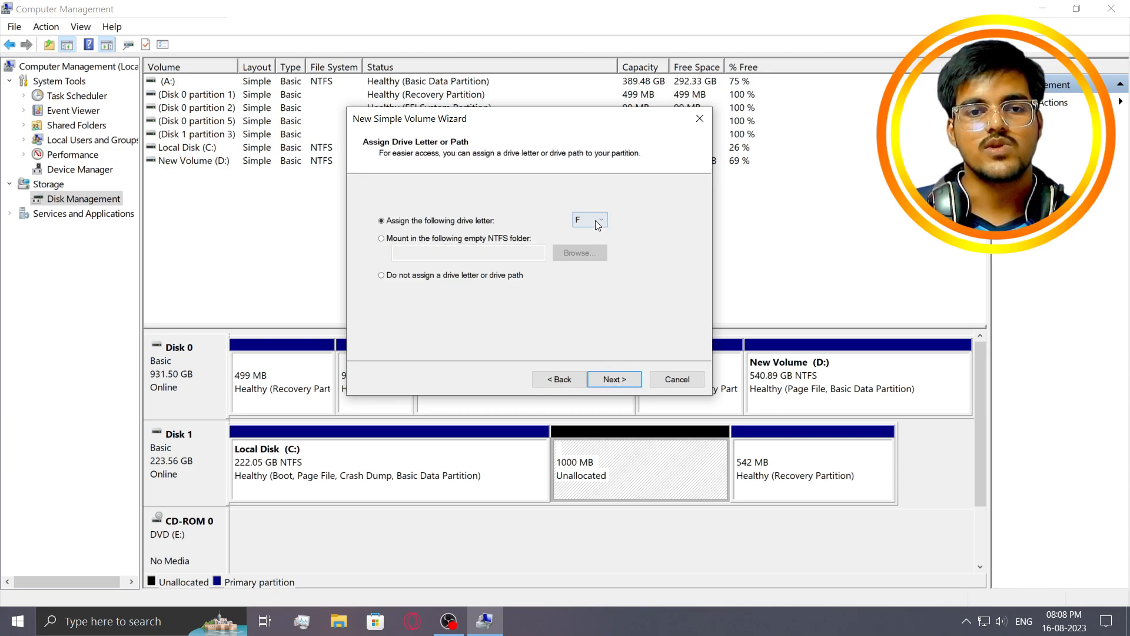
Step: Assign drive letter O to the new volume and advance to the format settings
left_click(595, 220)
left_click(589, 230)
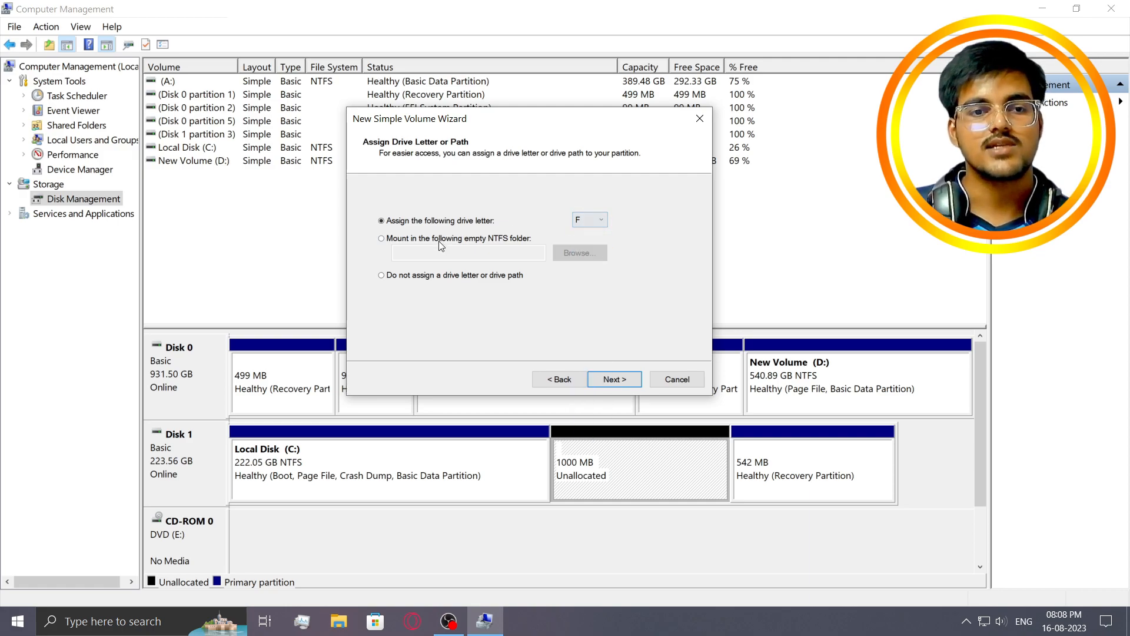
left_click(603, 222)
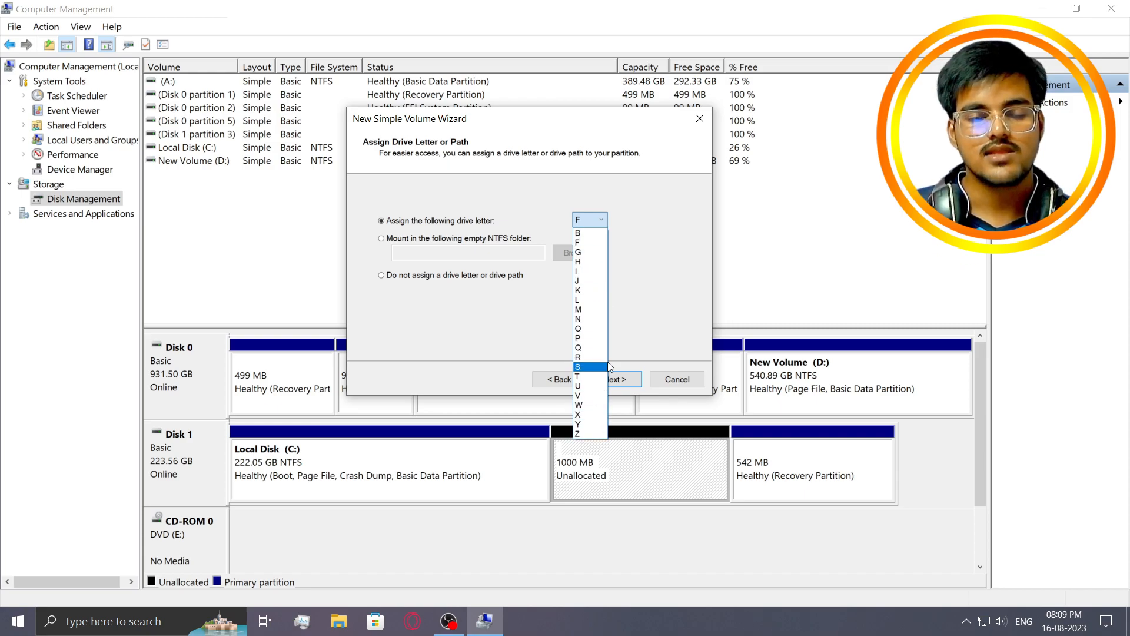
left_click(600, 219)
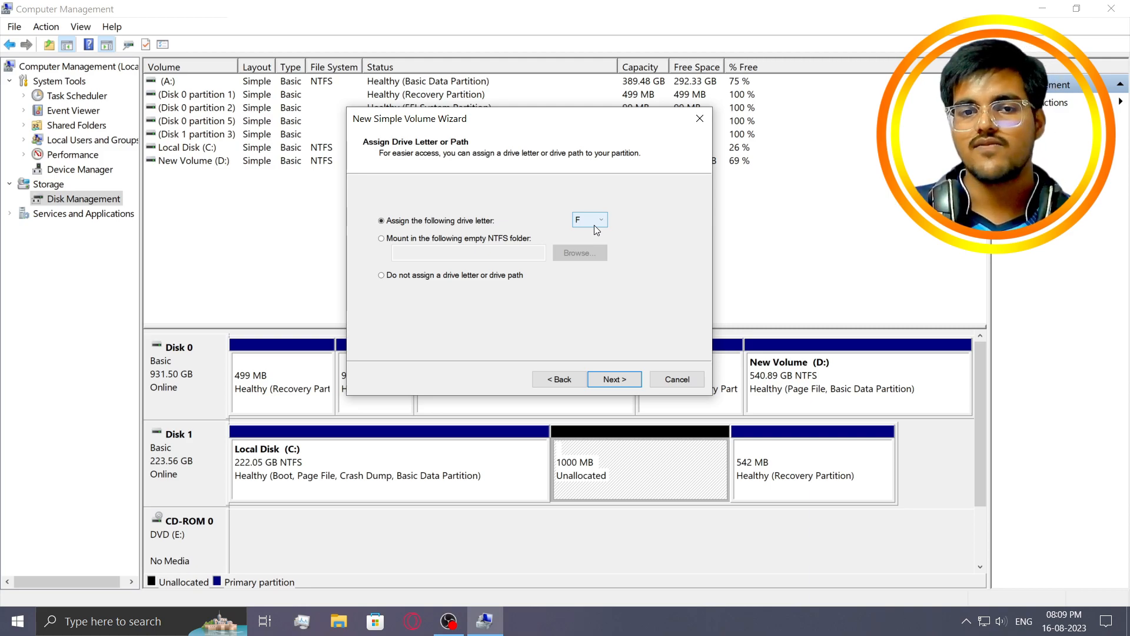
left_click(596, 229)
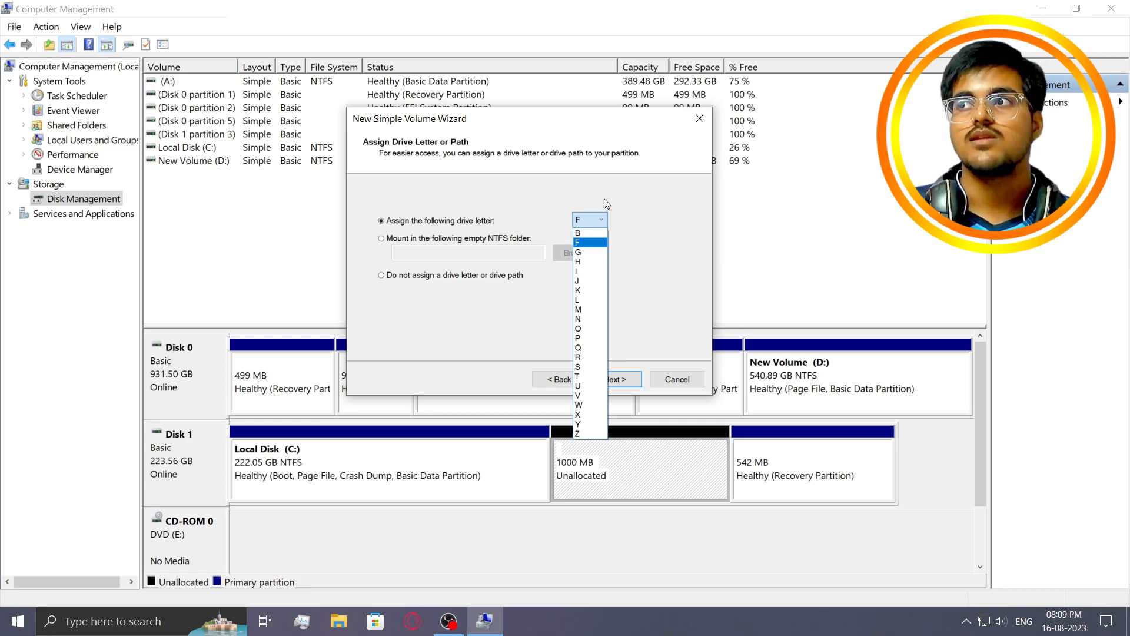
left_click(333, 626)
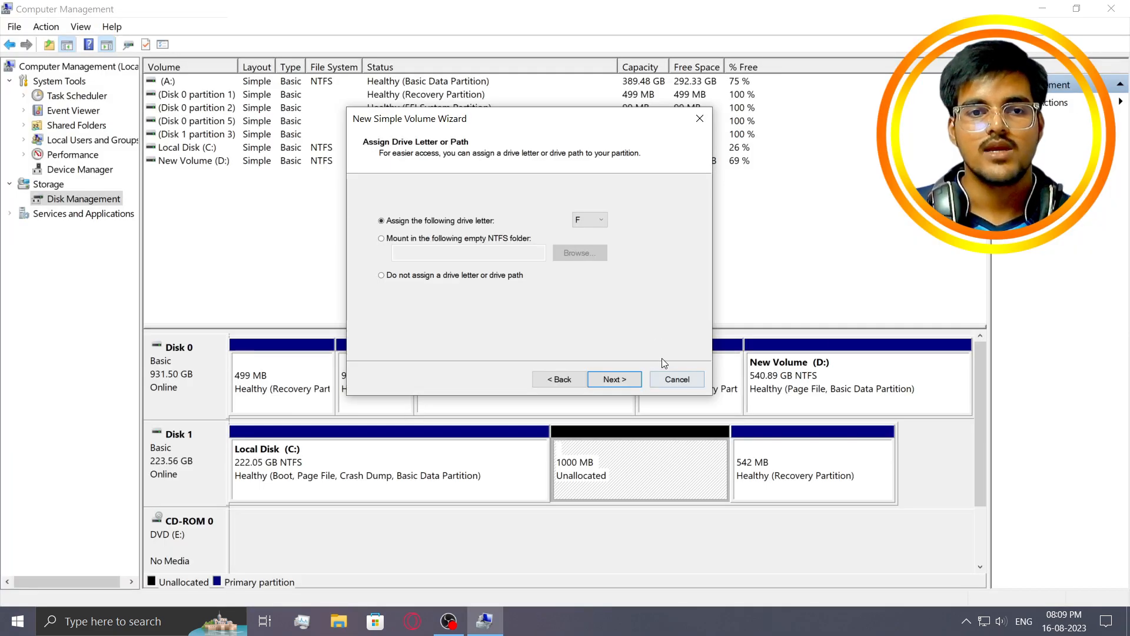
left_click(593, 220)
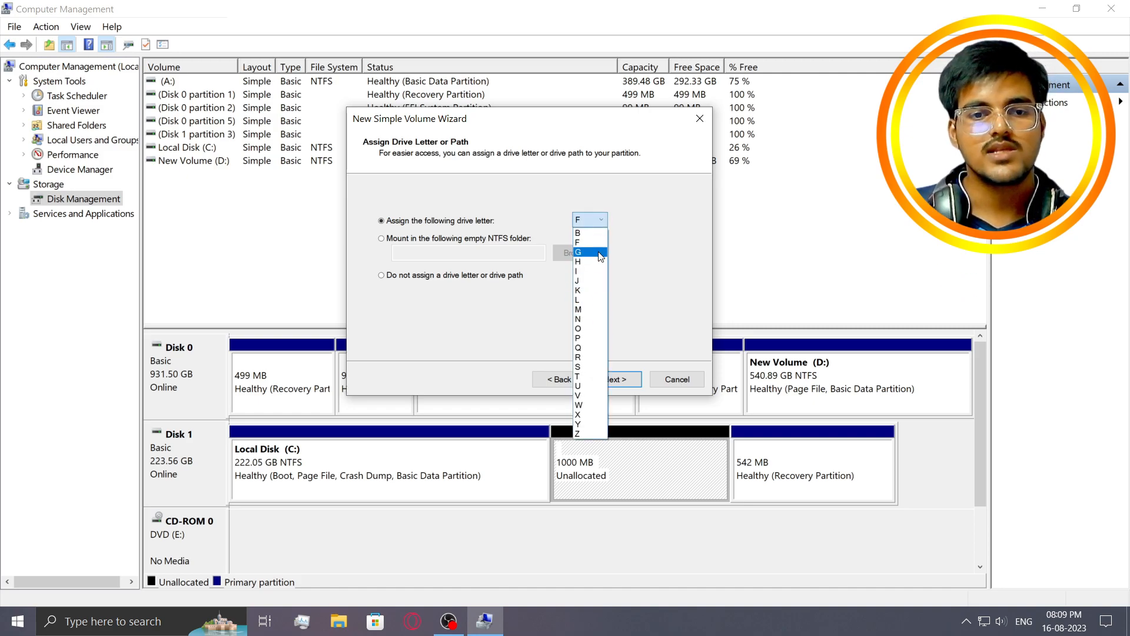
left_click(597, 331)
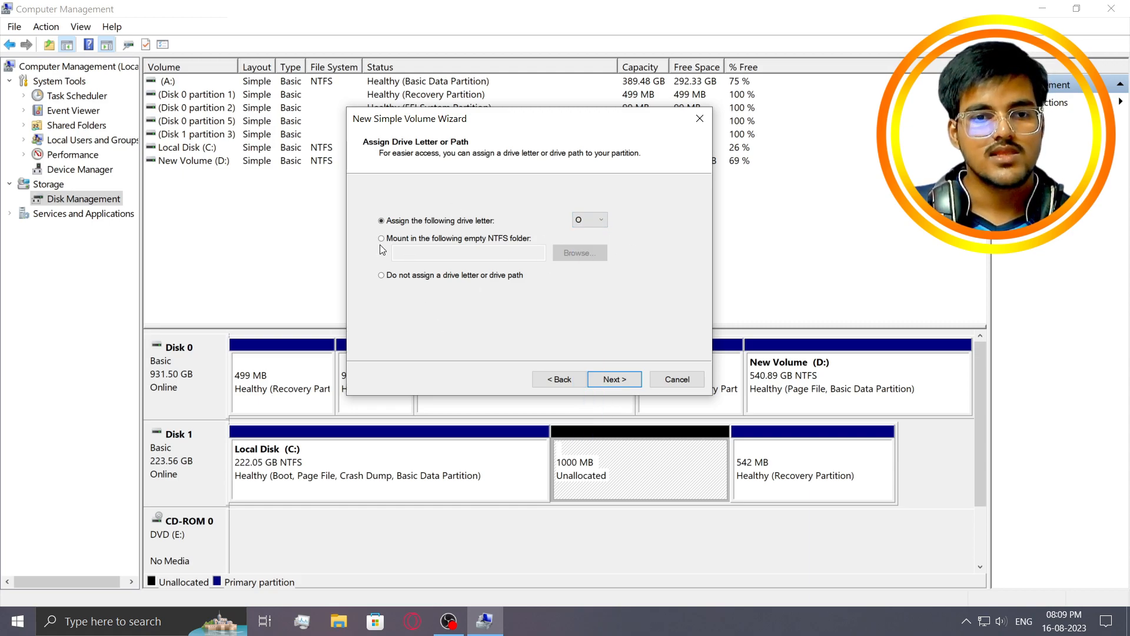
left_click(625, 387)
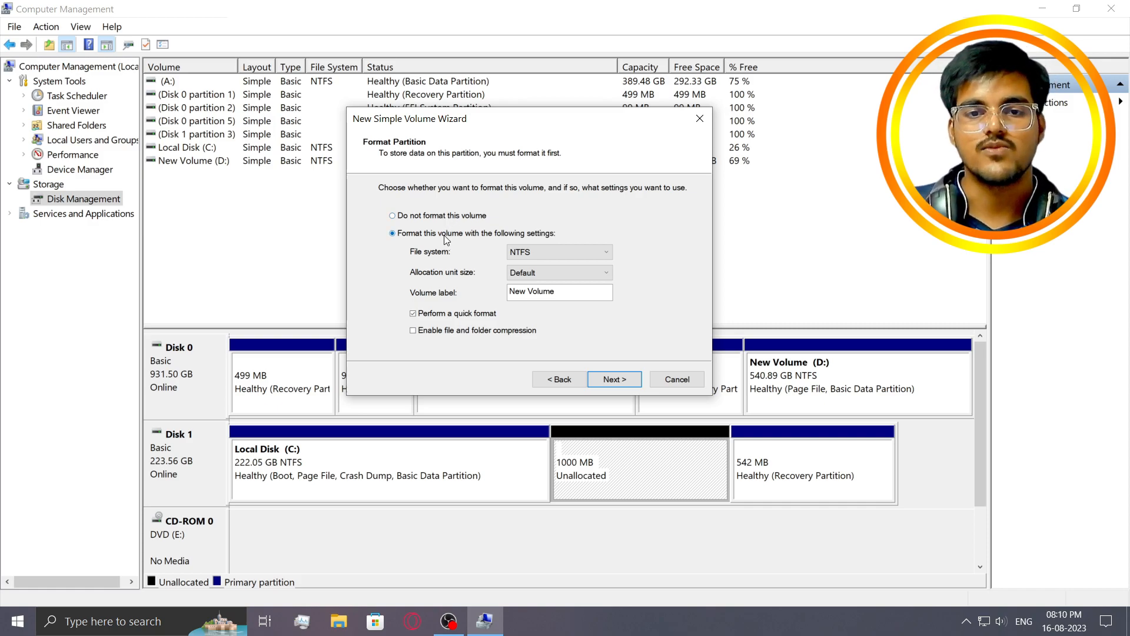
Step: Keep the NTFS format, default allocation unit size and New Volume label, then finish creating the simple volume
left_click(574, 250)
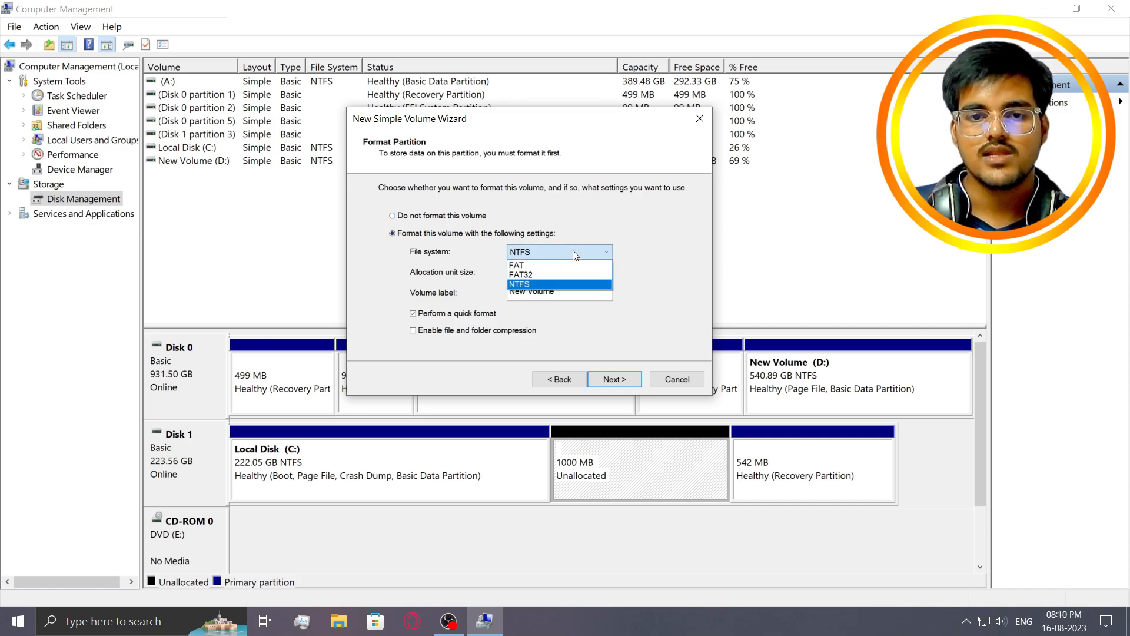
left_click(535, 263)
left_click(558, 272)
left_click(558, 273)
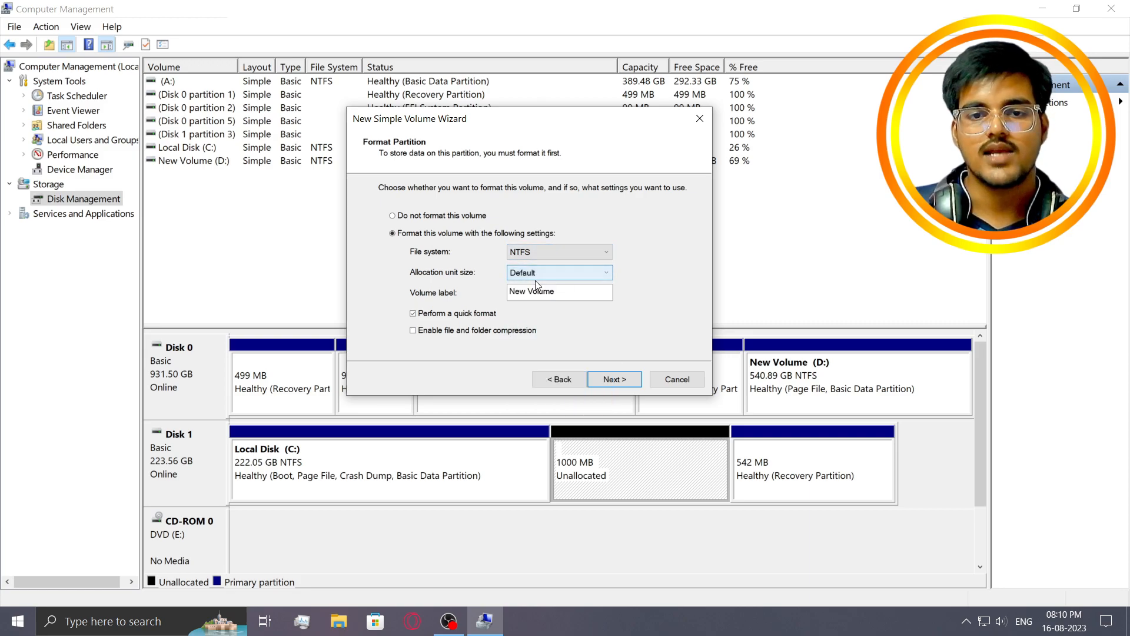
left_click(563, 297)
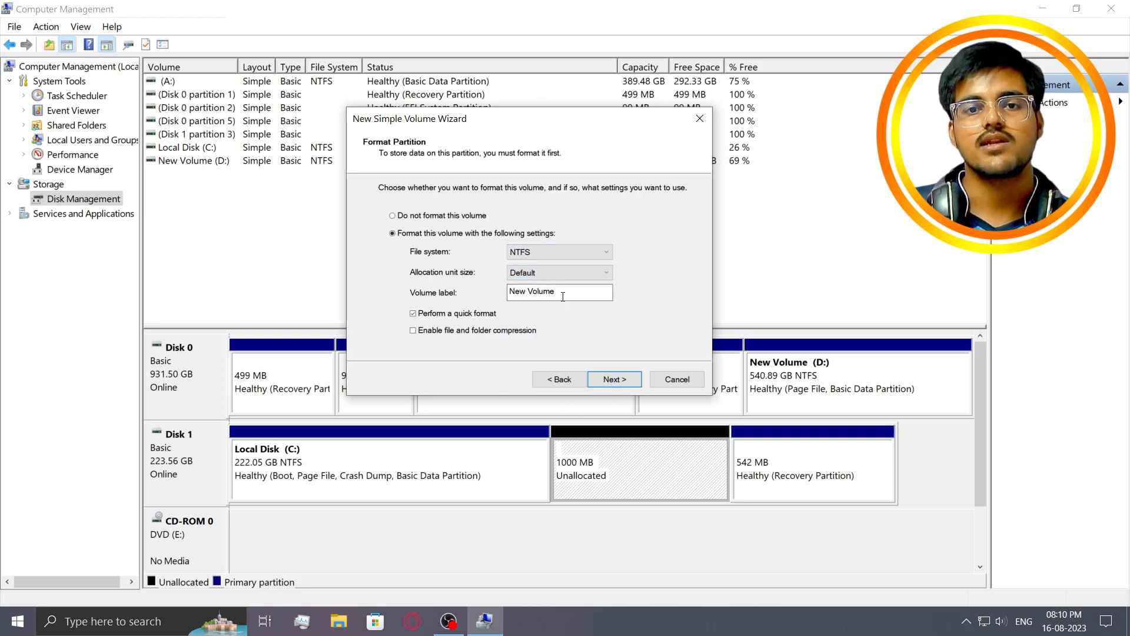
left_click(623, 378)
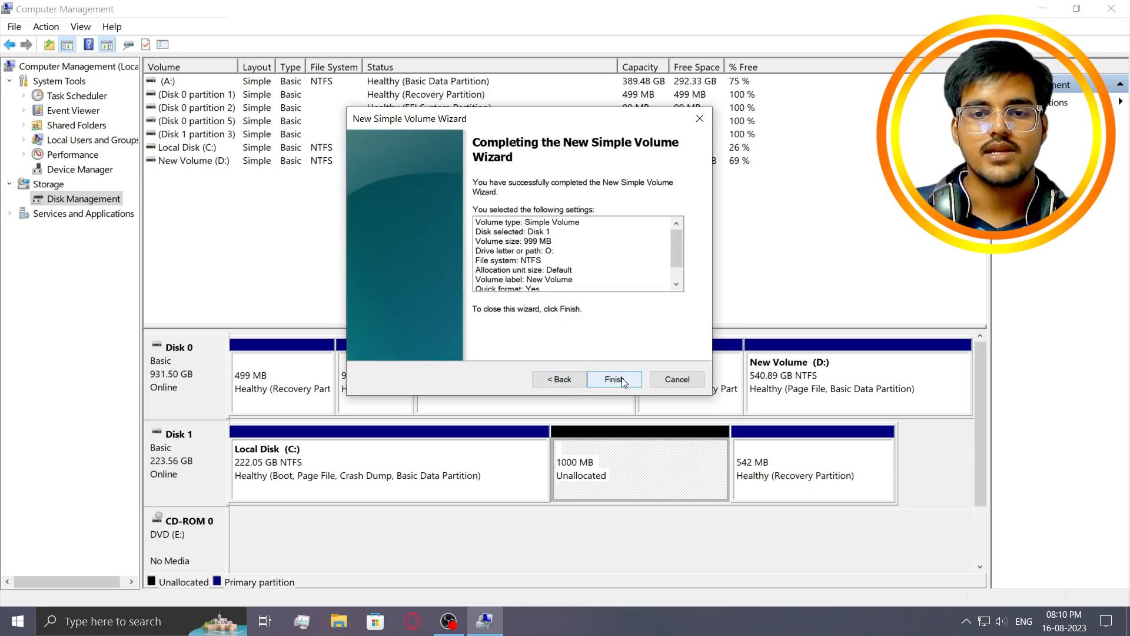
scroll(556, 256, "down", 1)
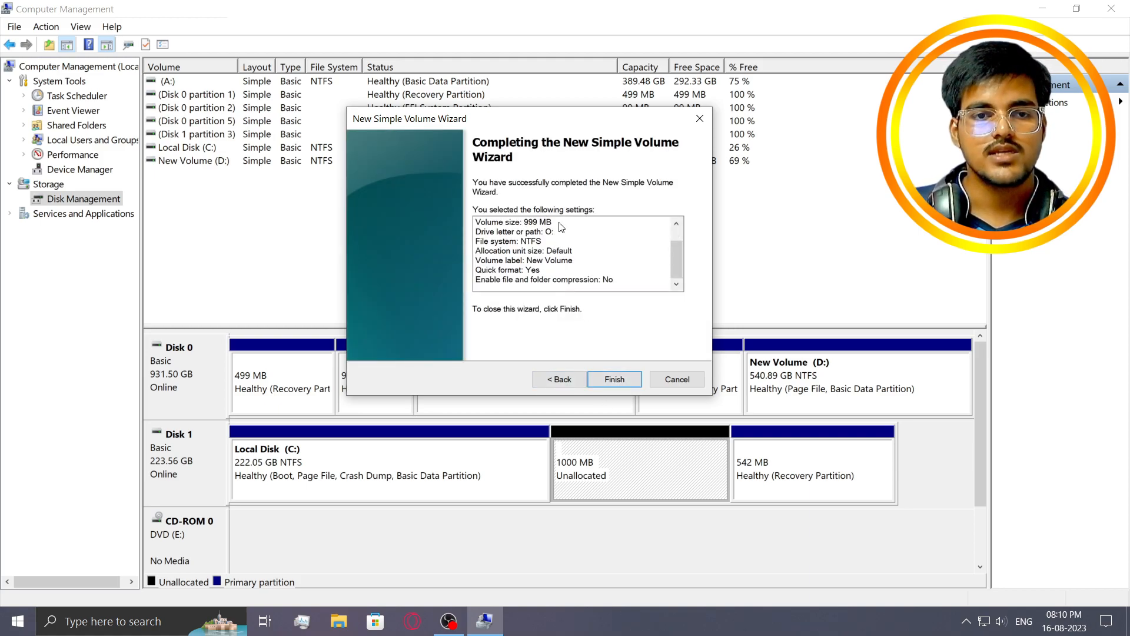
left_click(615, 379)
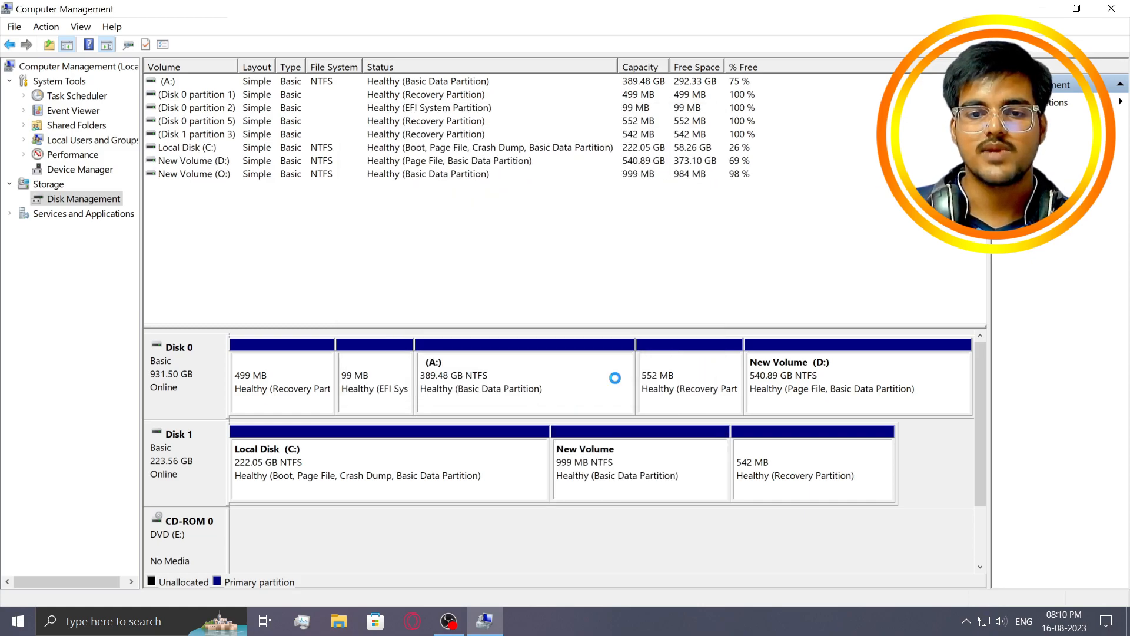
Step: Switch to File Explorer and check the drives listed in This PC for New Volume (O:)
left_click(347, 629)
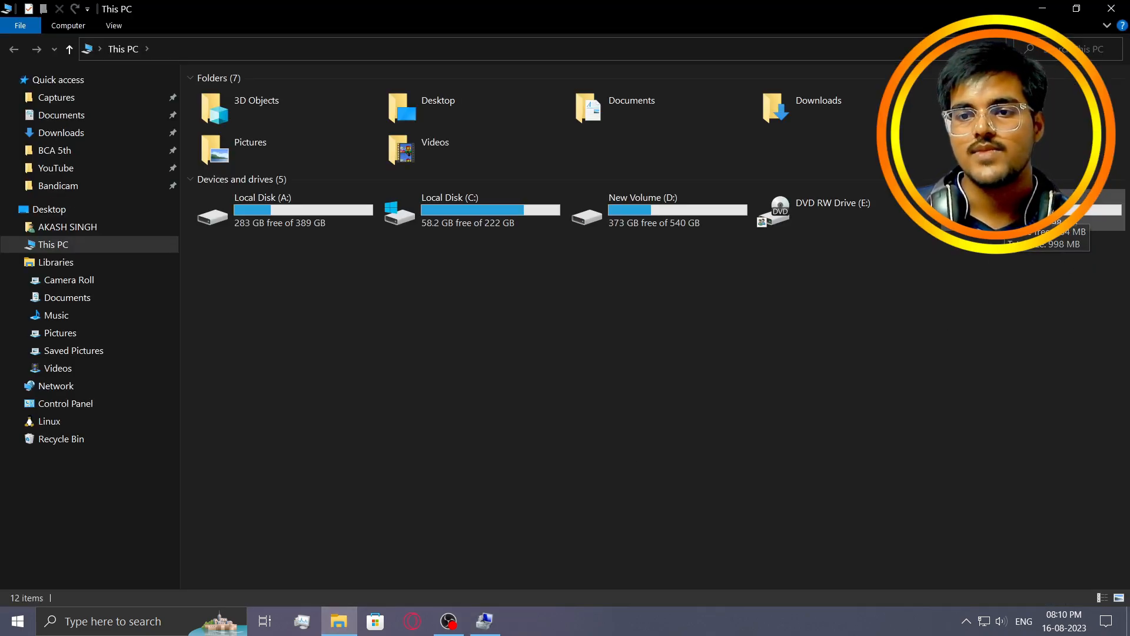
scroll(911, 307, "up", 2)
scroll(888, 331, "down", 1)
scroll(887, 332, "down", 2)
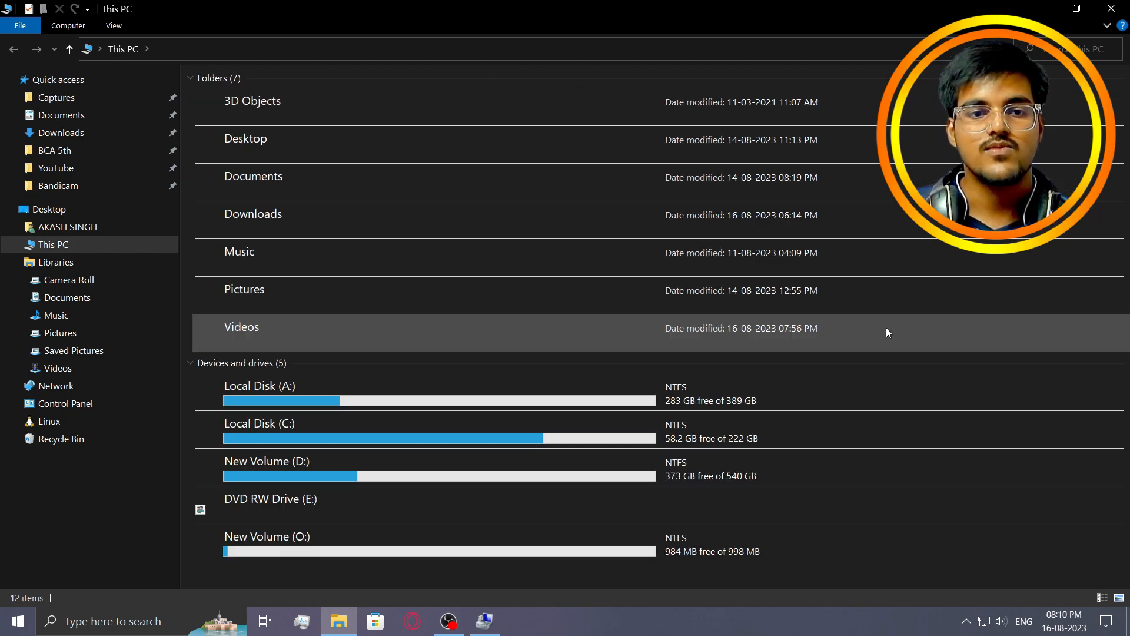
scroll(888, 331, "up", 2)
scroll(888, 331, "down", 1)
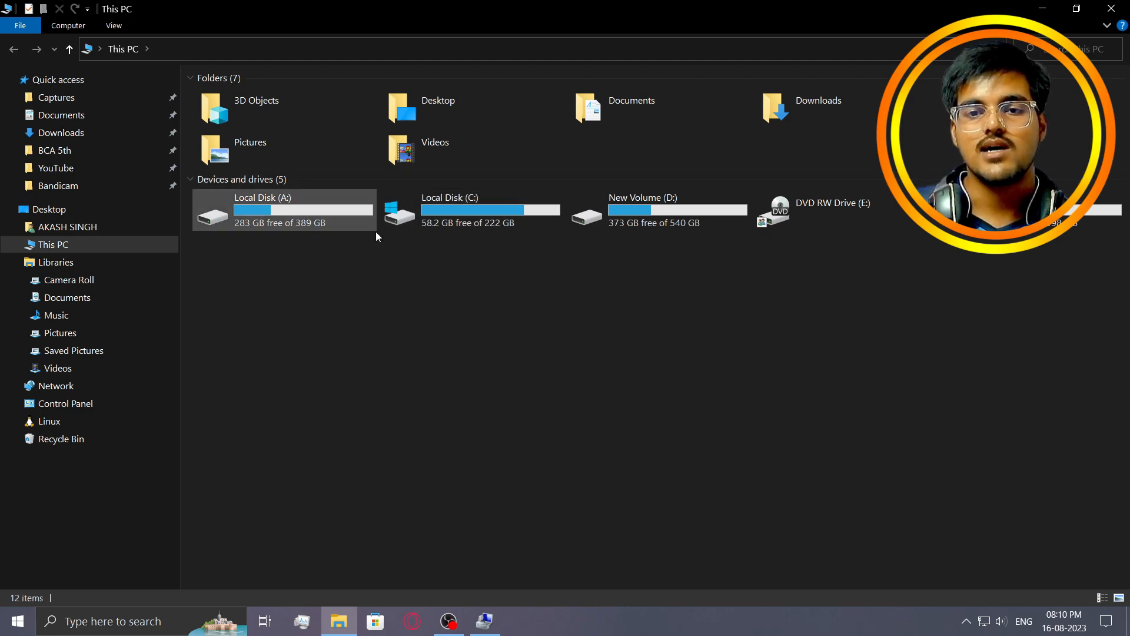
Step: Open New Volume (O:) to inspect its contents, go back to This PC and close File Explorer
double_click(972, 211)
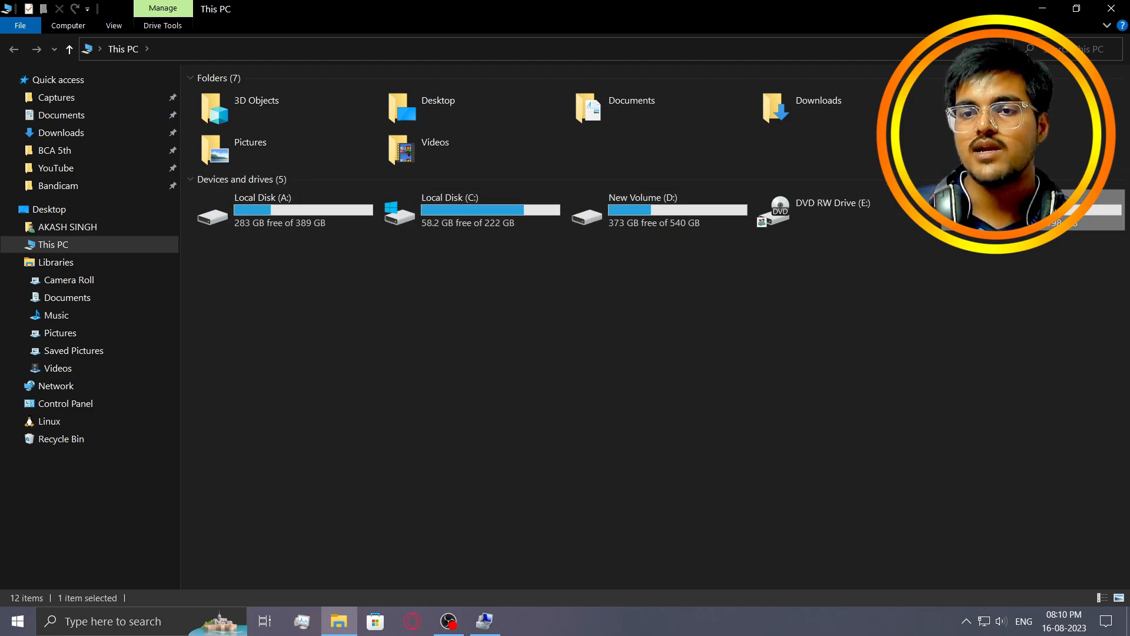
key("alt+Left")
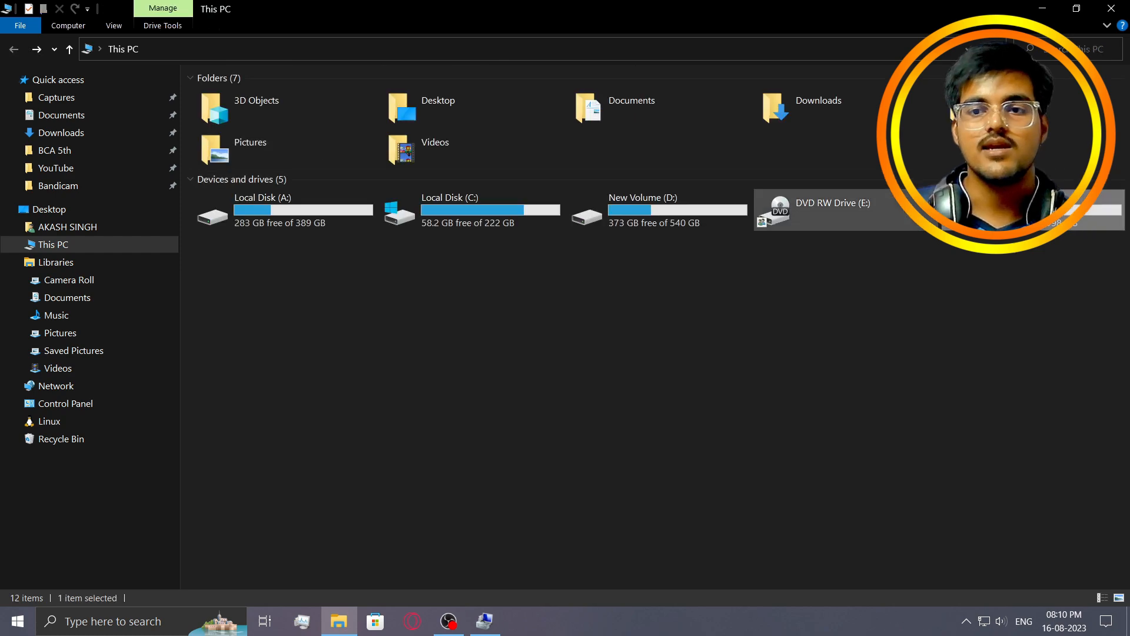
double_click(1066, 212)
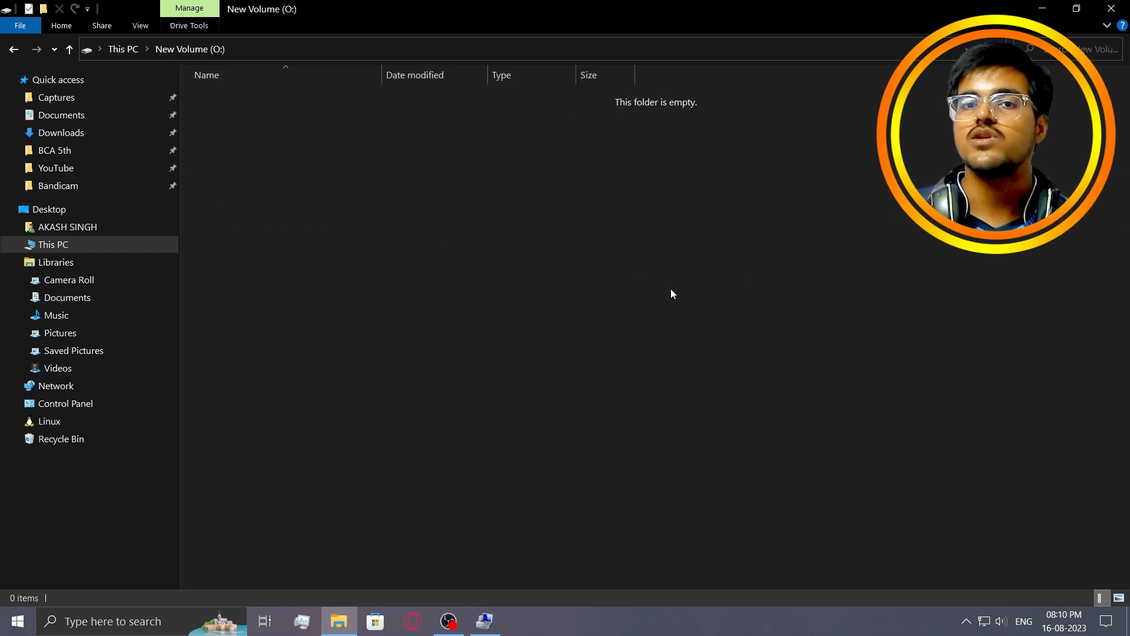
key("alt+Left")
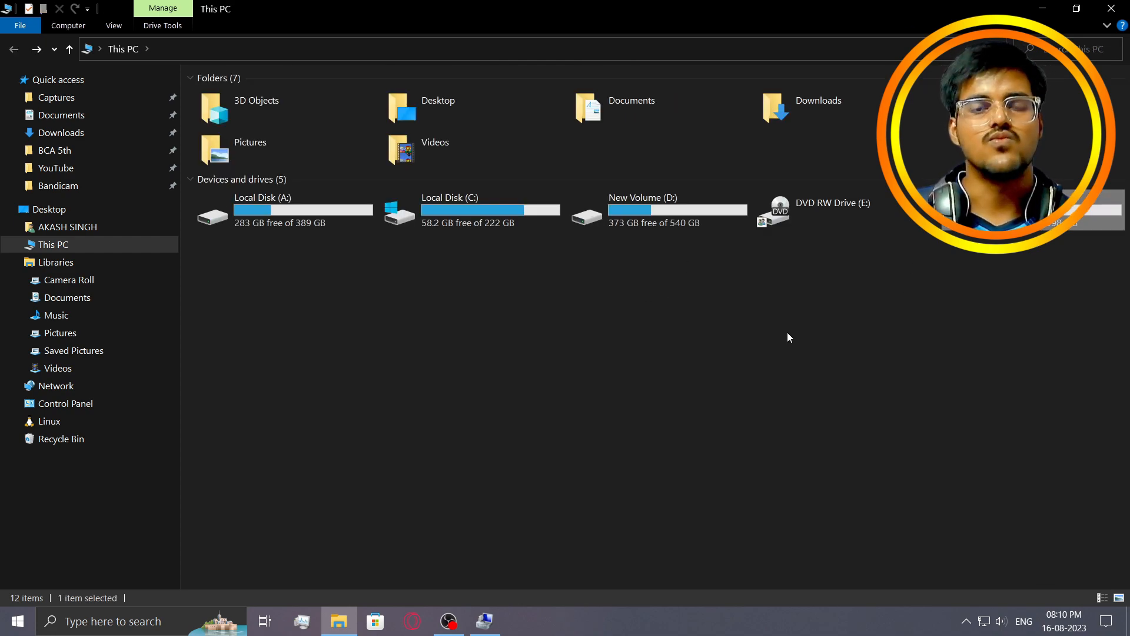
left_click(966, 319)
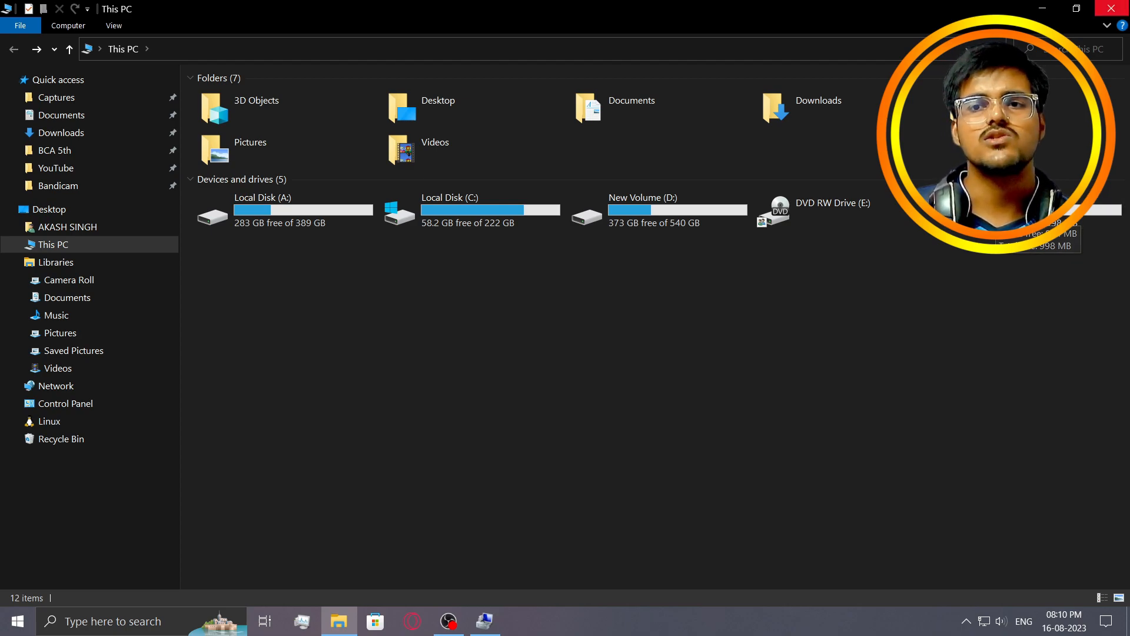
left_click(1111, 8)
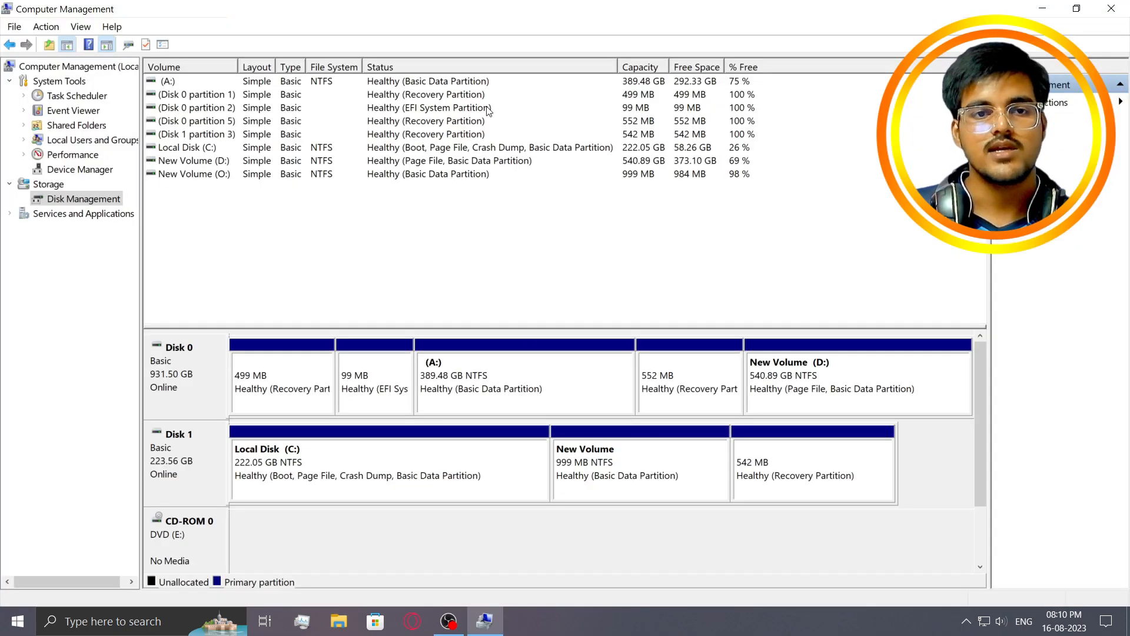
Step: Delete New Volume (O:) from Disk 1, confirming the erasure of its data
left_click(221, 177)
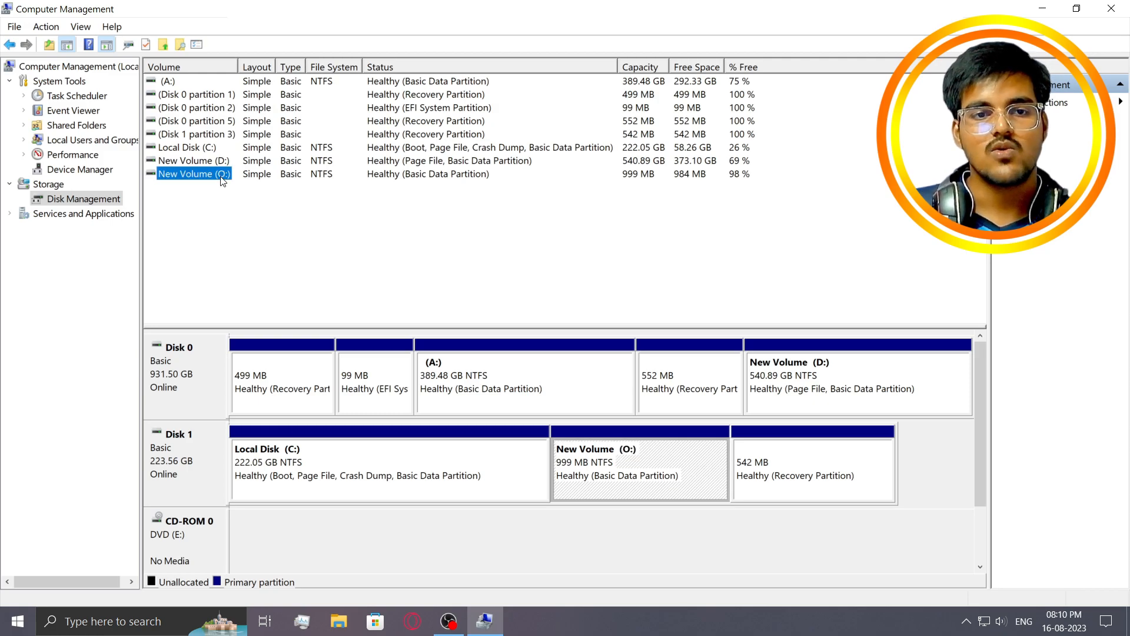
right_click(204, 175)
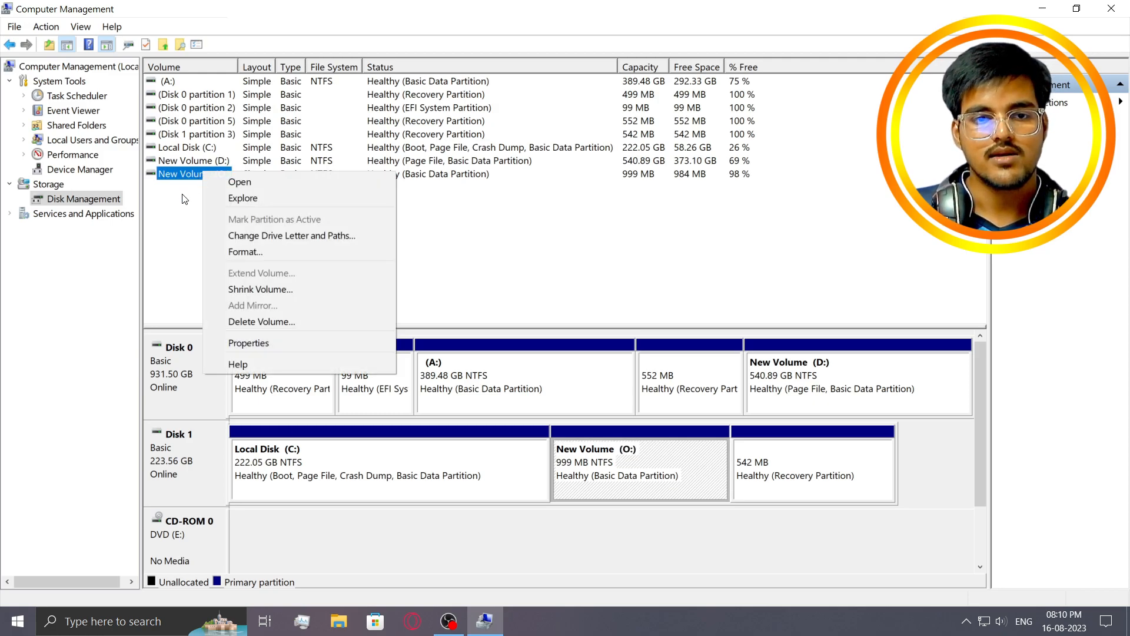
left_click(267, 322)
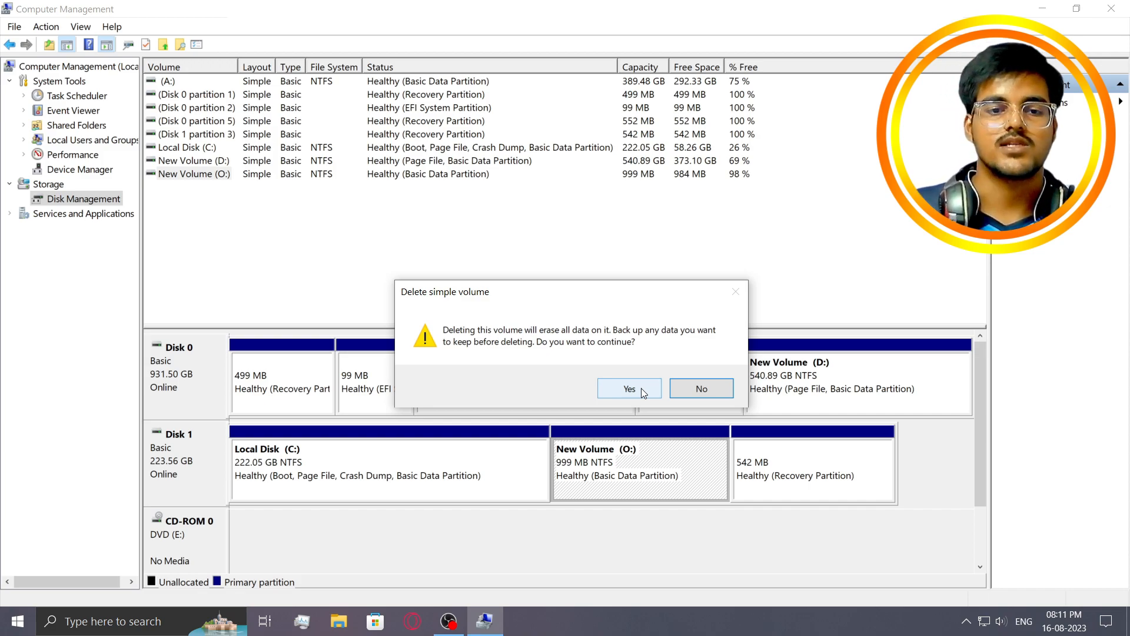
left_click(339, 621)
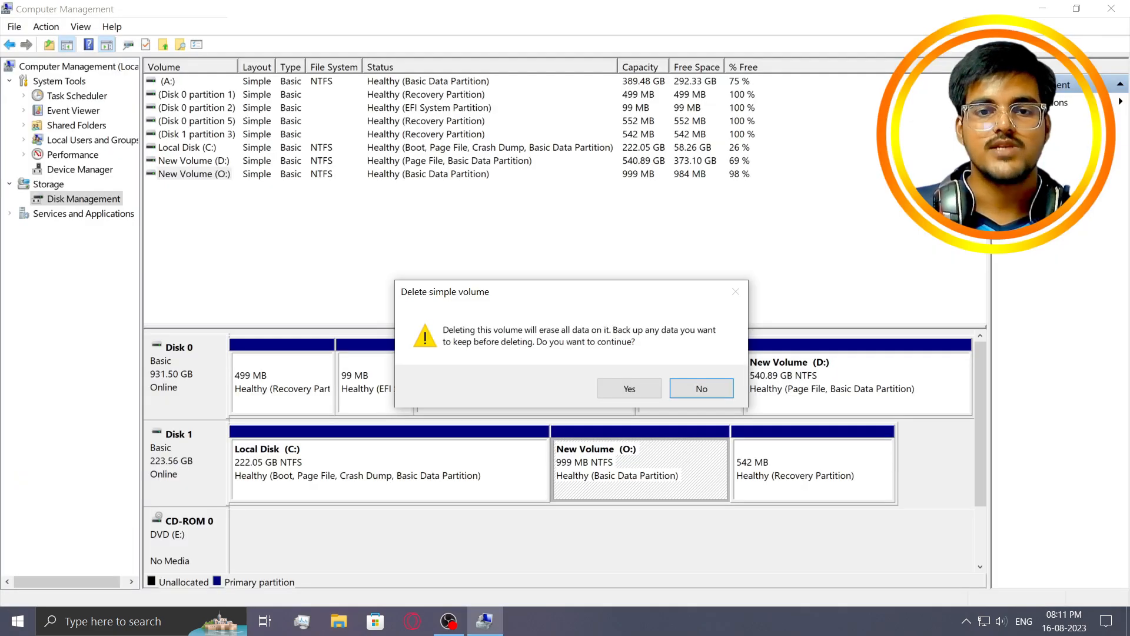
left_click(641, 394)
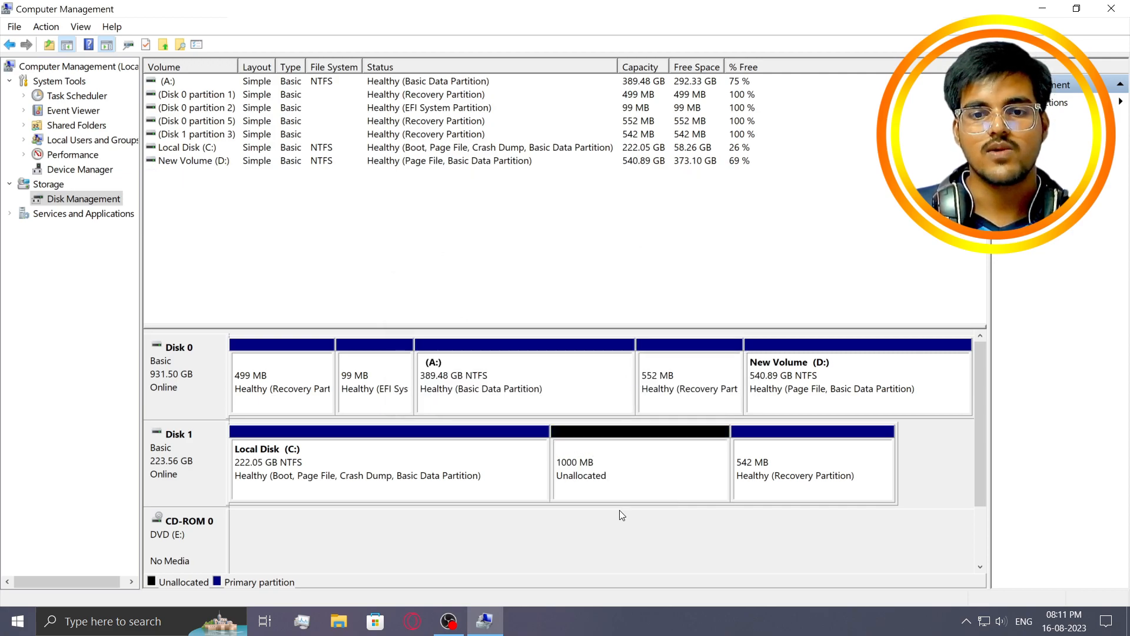
Step: Open the properties of the 1000 MB unallocated space on Disk 1, review the disk's policy, volume and driver details, and close them
right_click(626, 470)
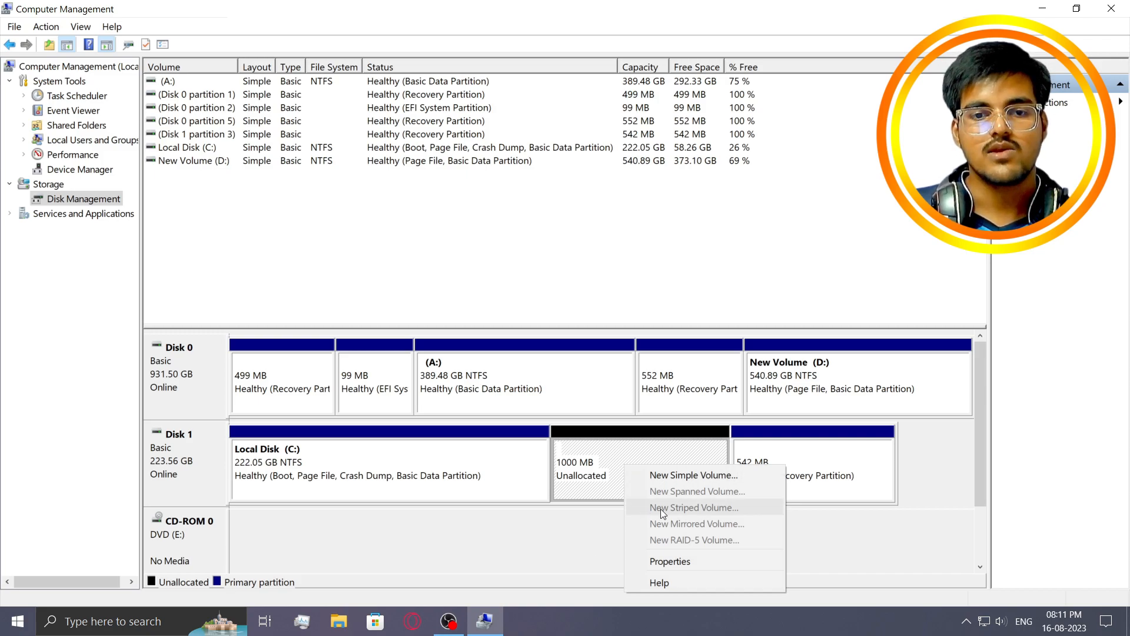
left_click(681, 562)
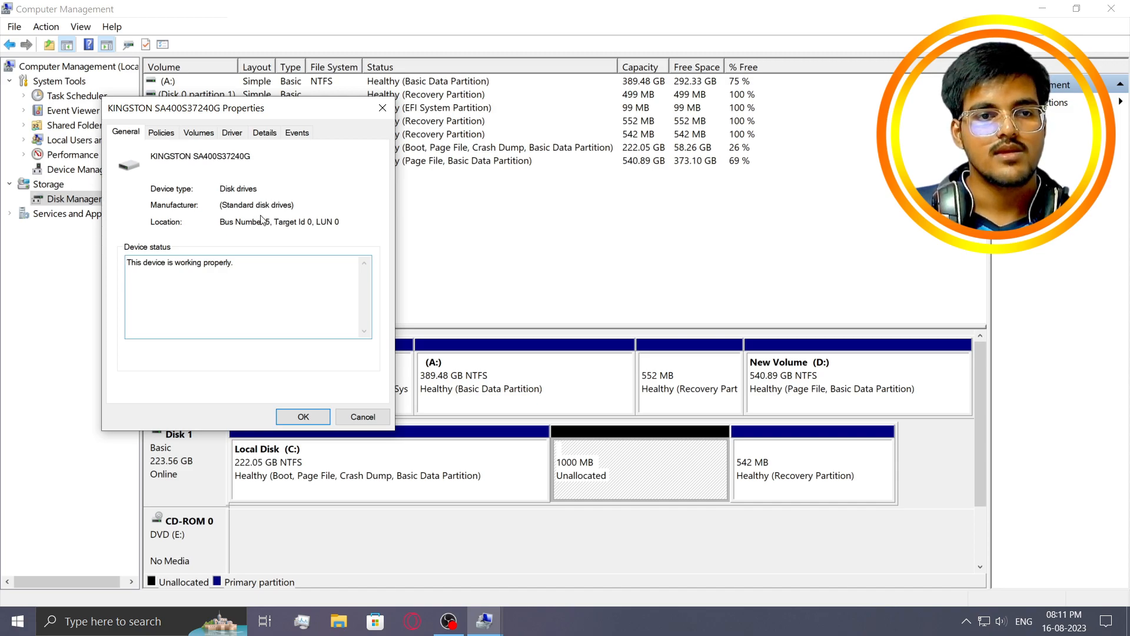
left_click(154, 133)
left_click(206, 133)
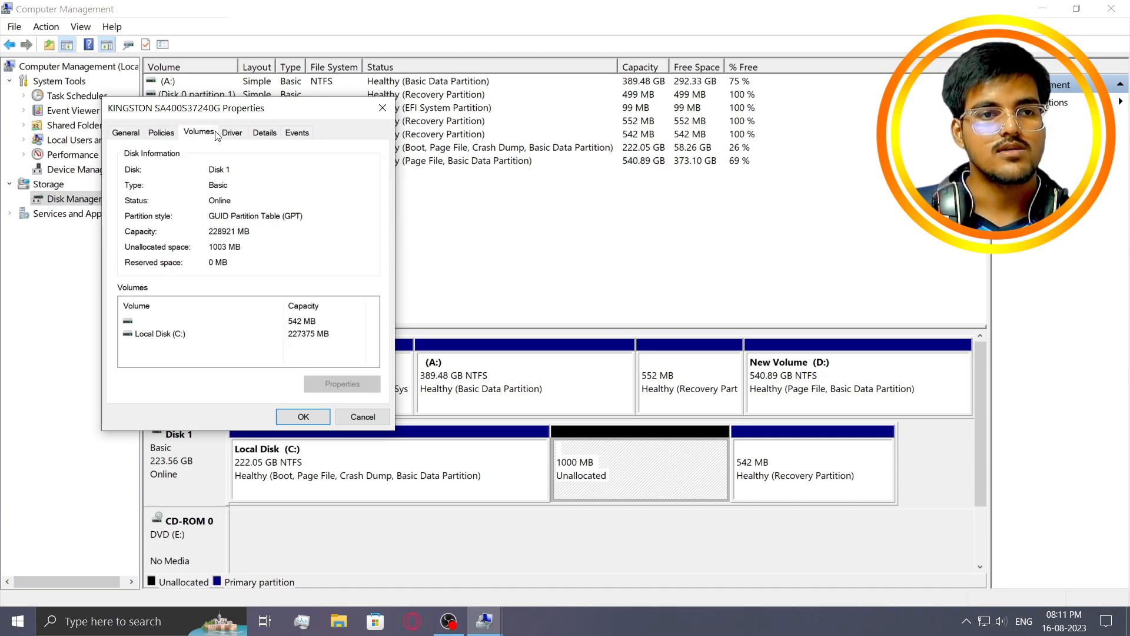
left_click(232, 132)
left_click(208, 133)
left_click(231, 133)
left_click(199, 132)
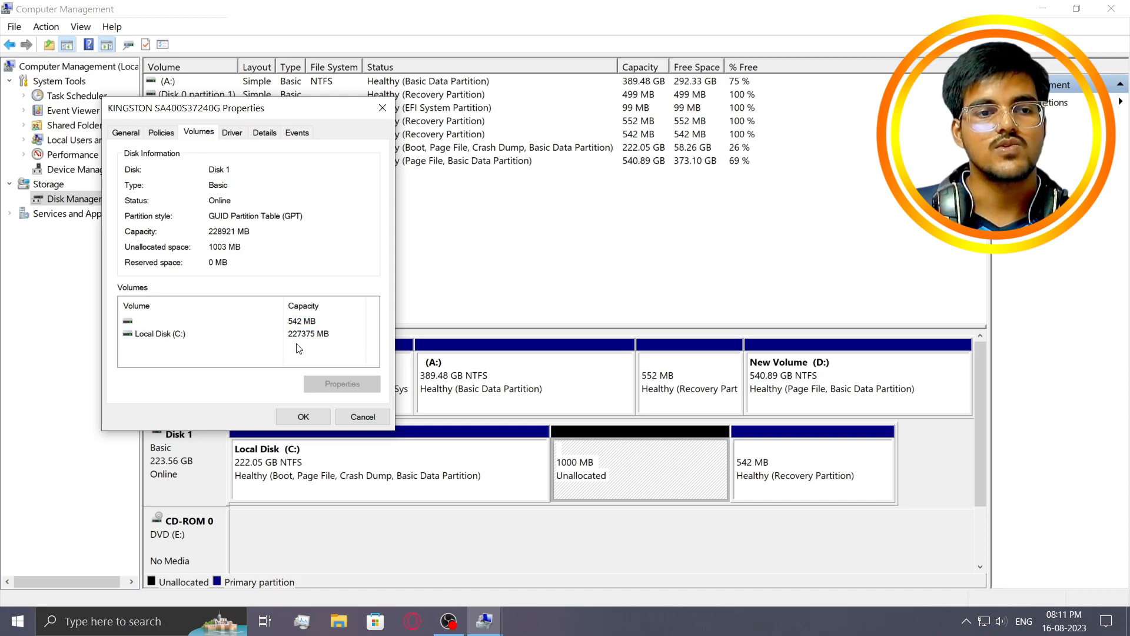
left_click(383, 108)
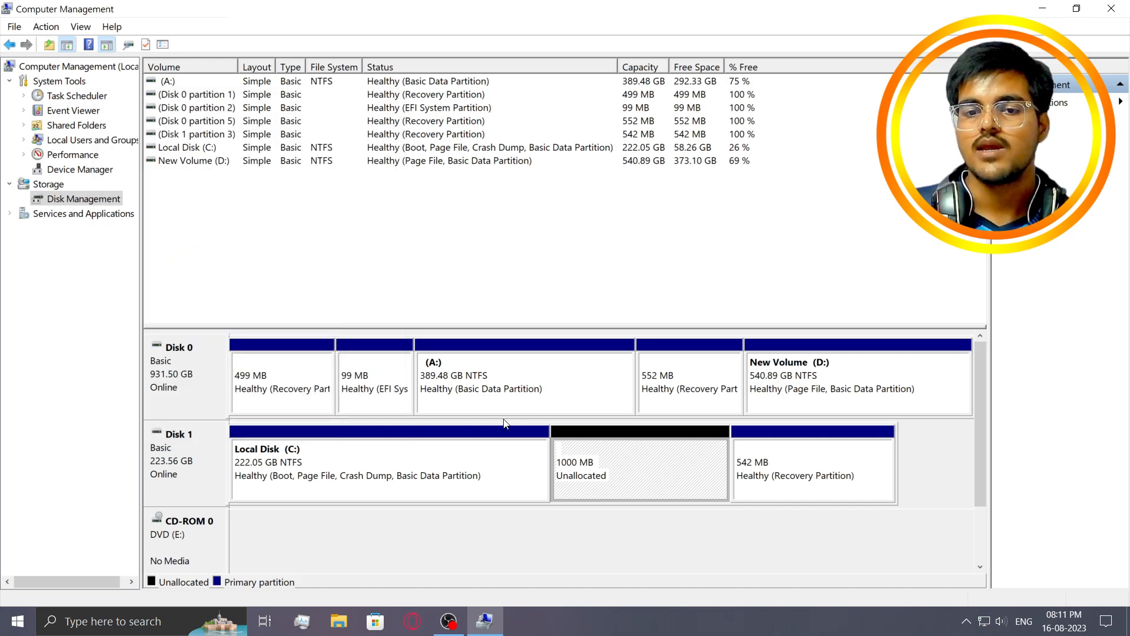
Step: Extend Local Disk (C:) with the 999 MB of available space on Disk 1 and finish the wizard
right_click(214, 152)
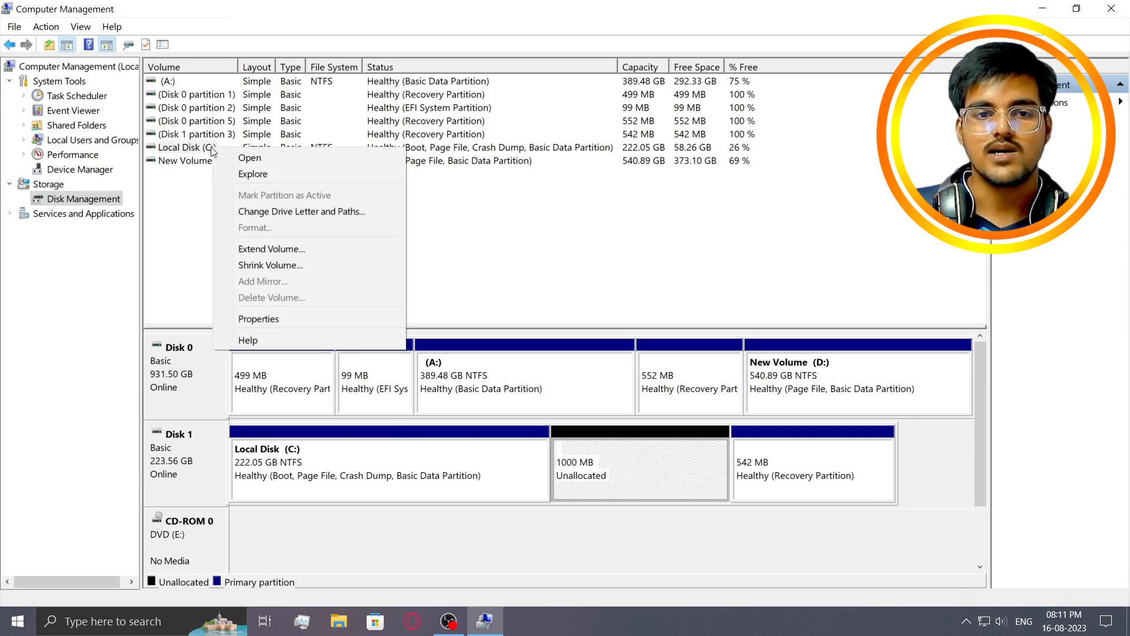
left_click(263, 250)
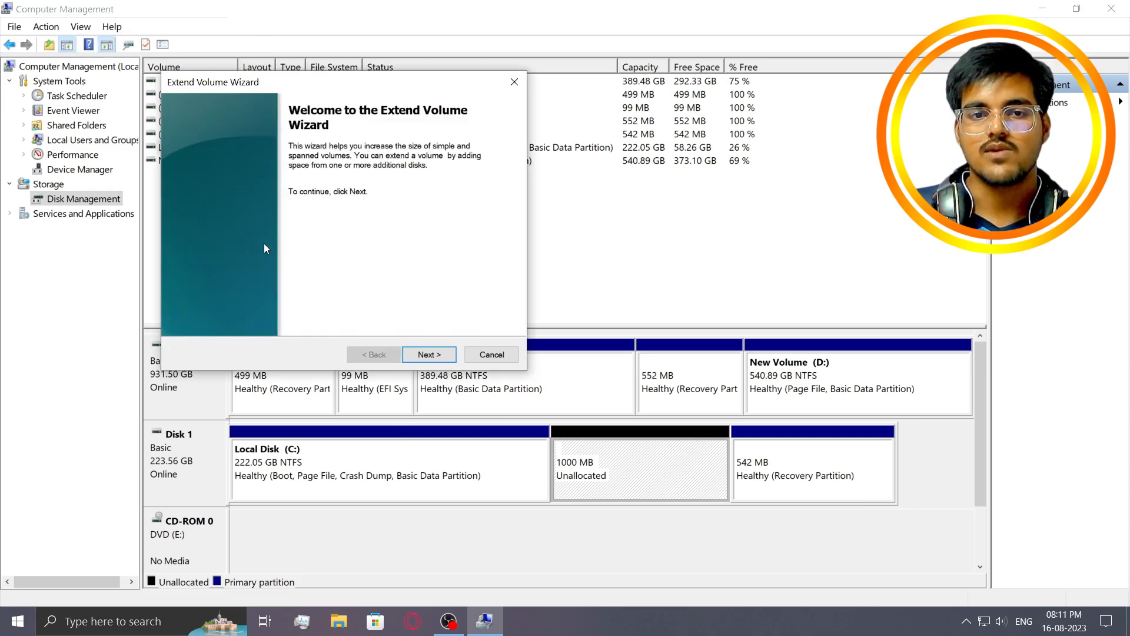
left_click(428, 356)
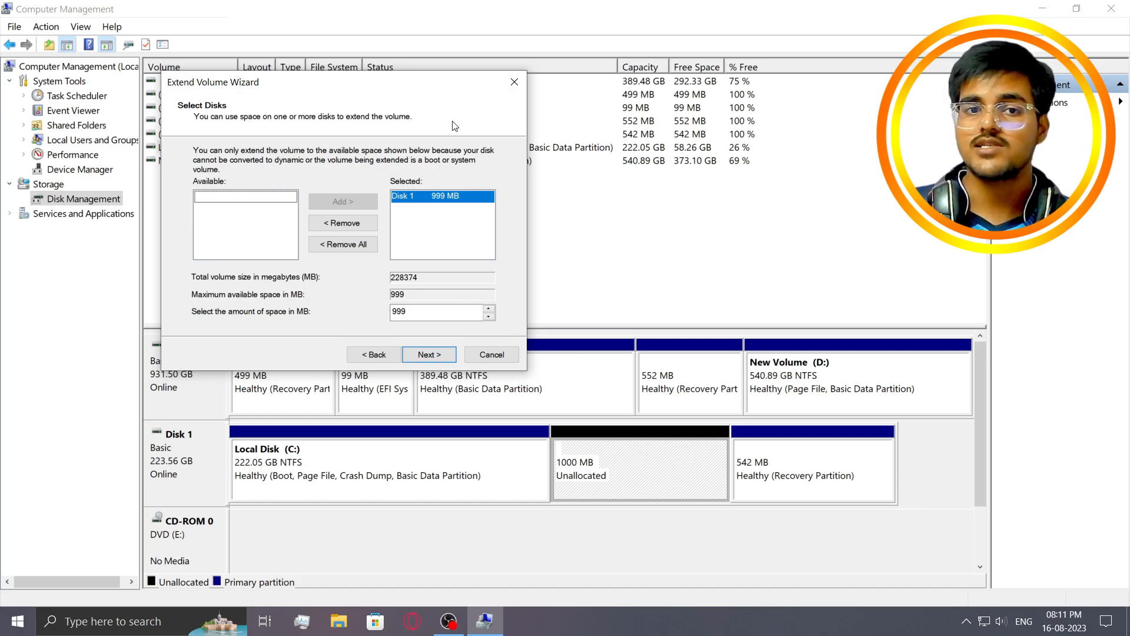
left_click_drag(322, 89, 291, 66)
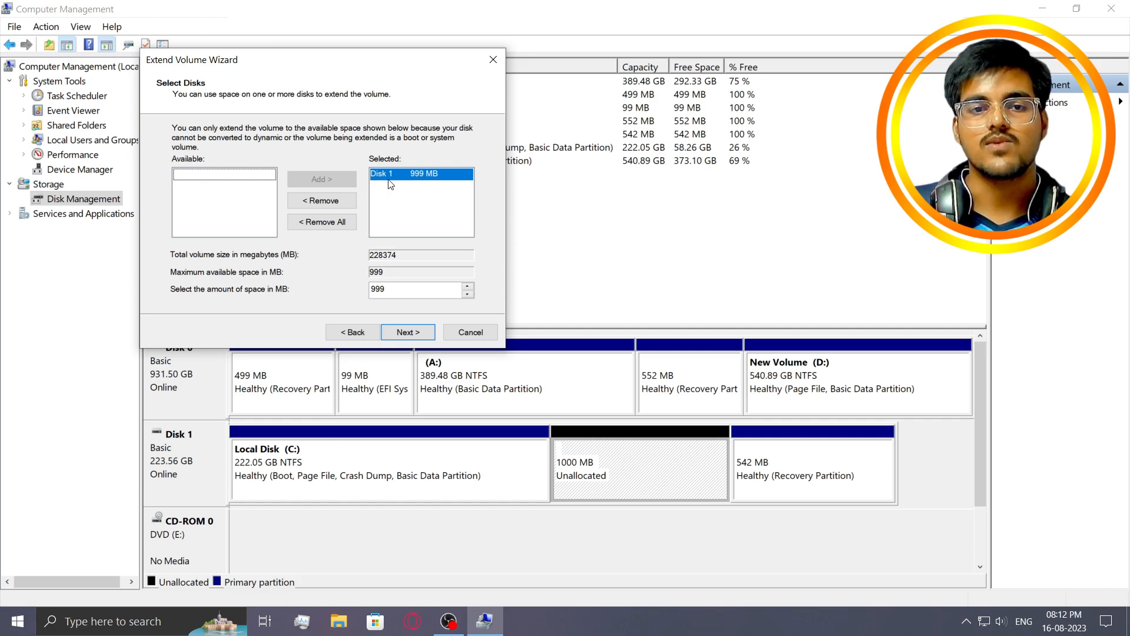
left_click(418, 333)
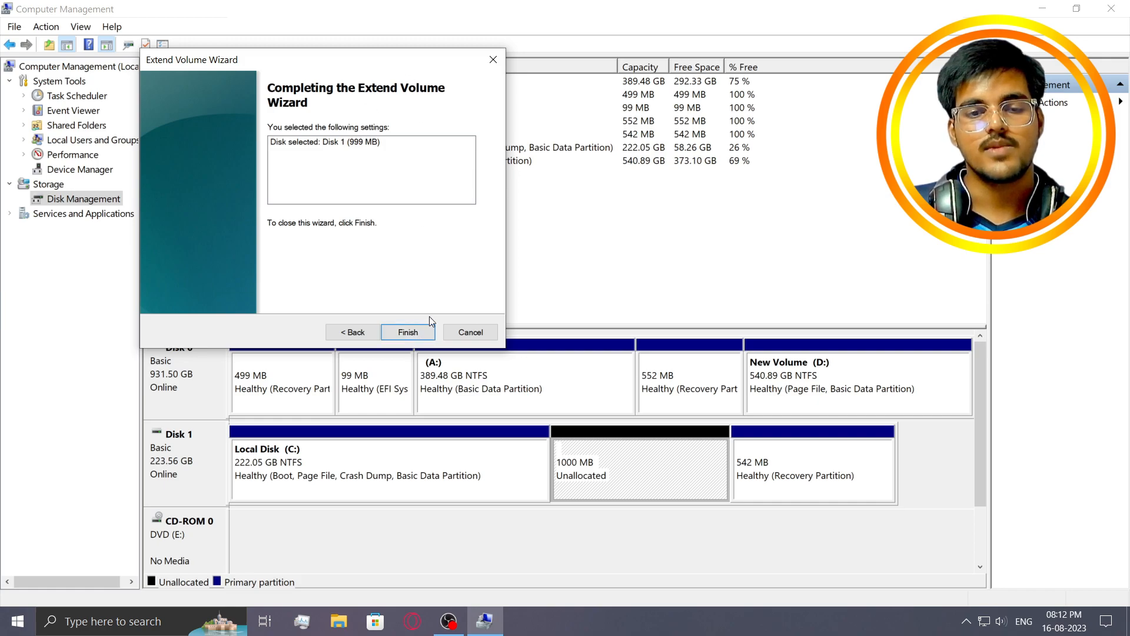
left_click(408, 333)
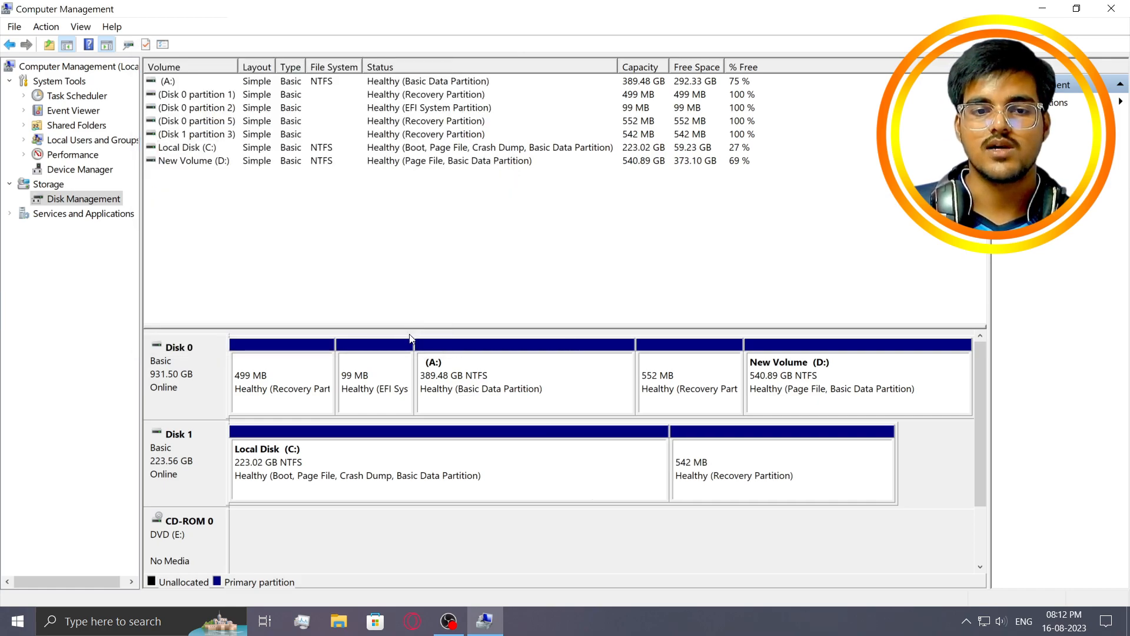
Step: Switch to File Explorer to check the drives in This PC, and return to Computer Management
left_click(339, 621)
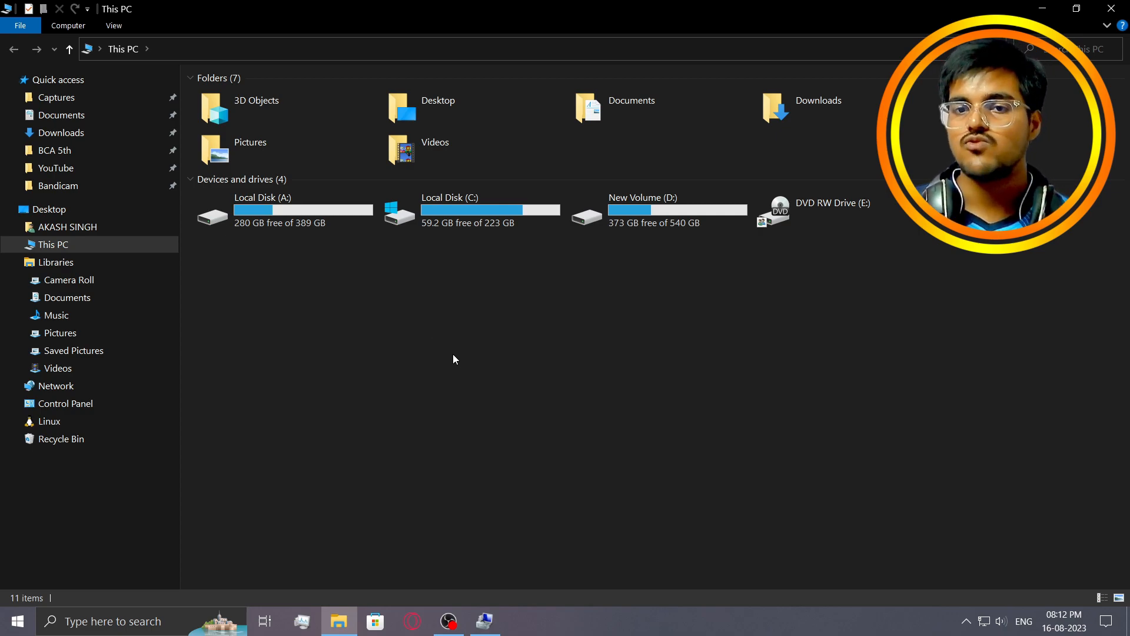
key("alt+Tab")
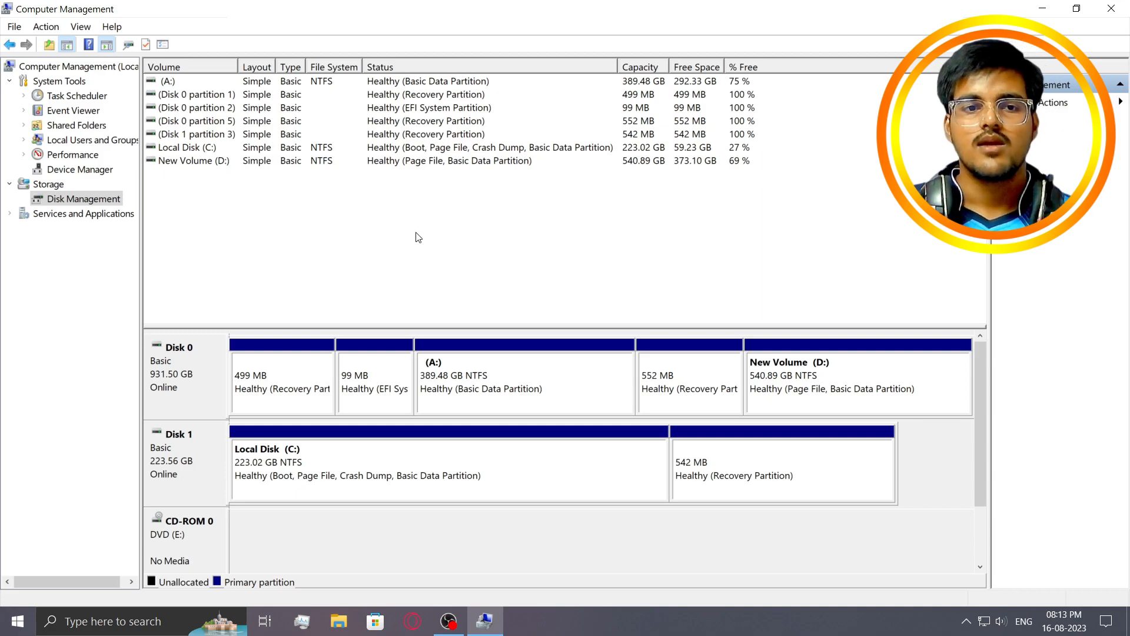
left_click(255, 160)
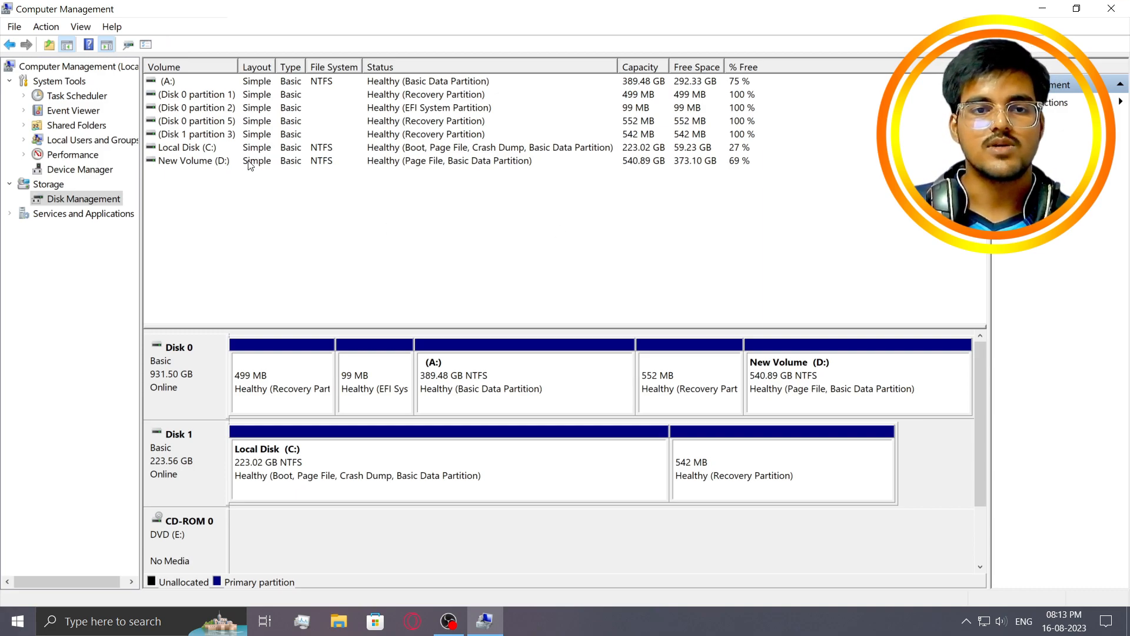
right_click(208, 161)
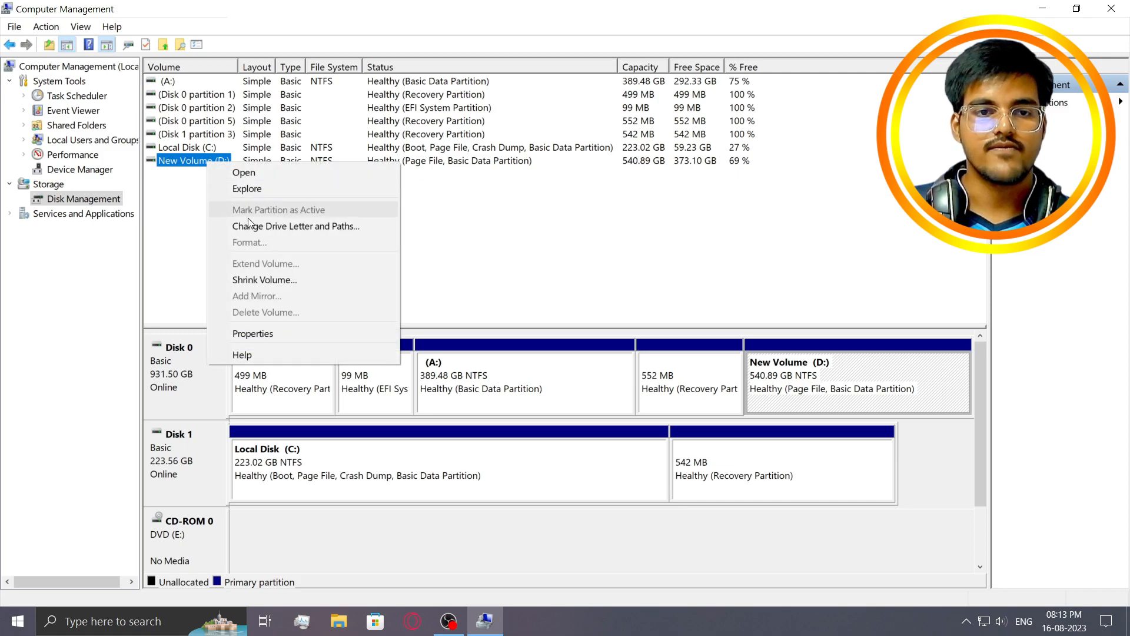
left_click(260, 278)
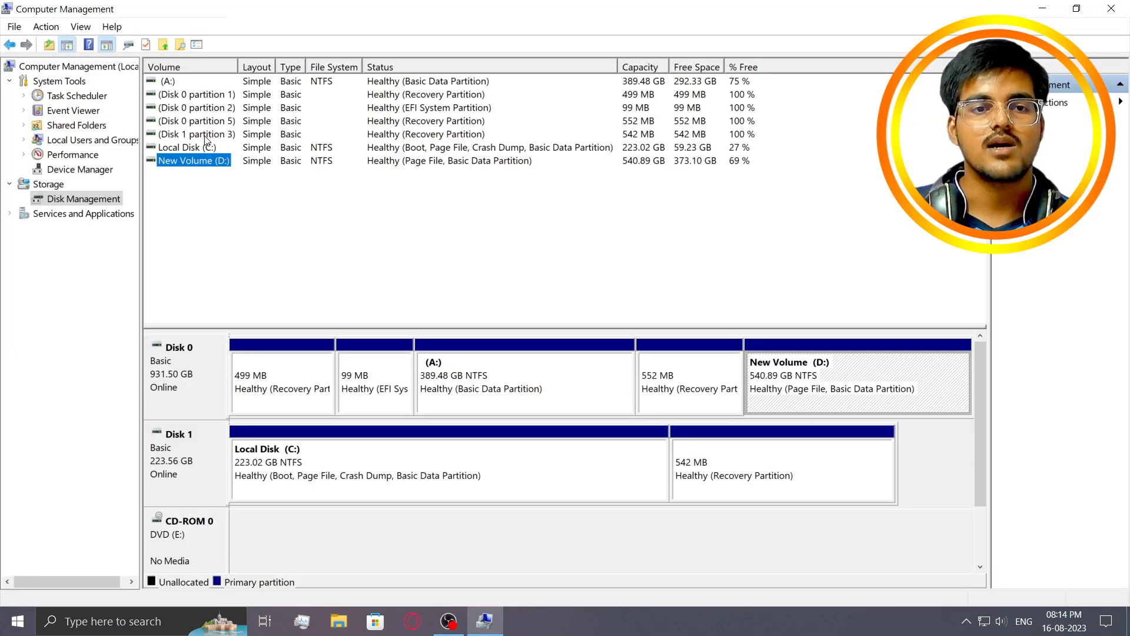
Step: Shrink volume A: on Disk 0 by 20000 MB
left_click(192, 83)
right_click(169, 81)
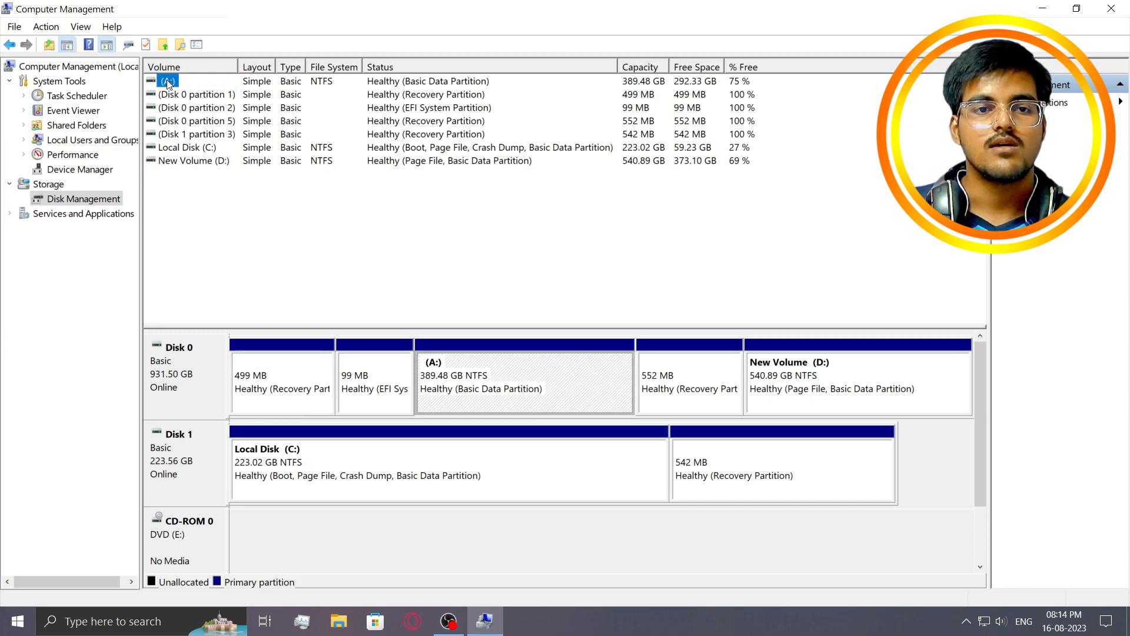
left_click(222, 197)
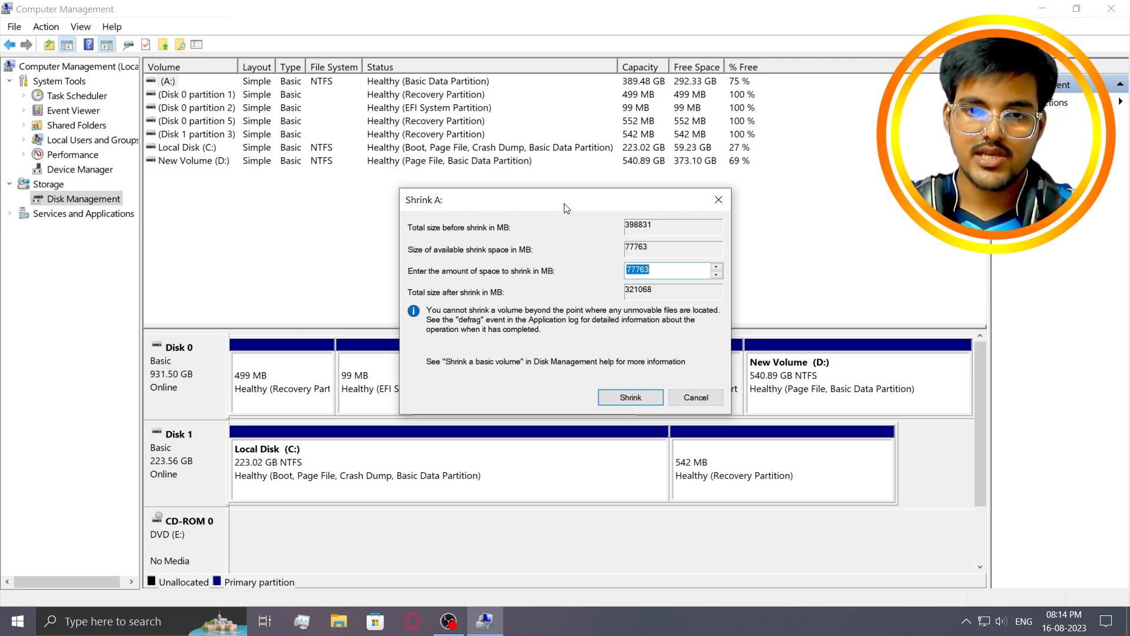
left_click(663, 272)
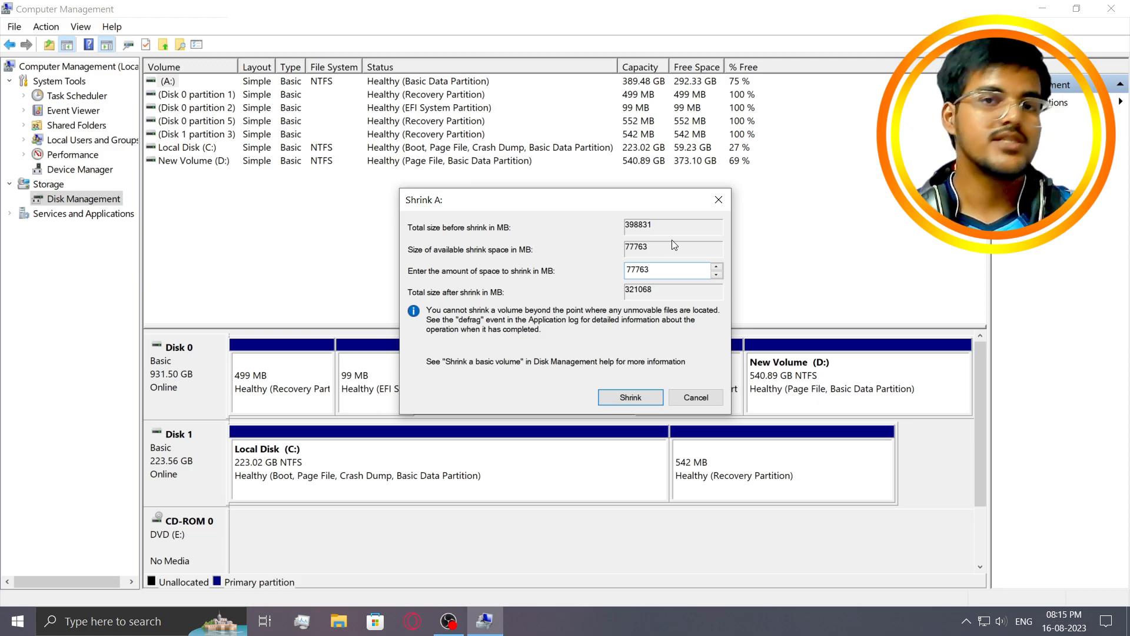
left_click_drag(667, 271, 626, 274)
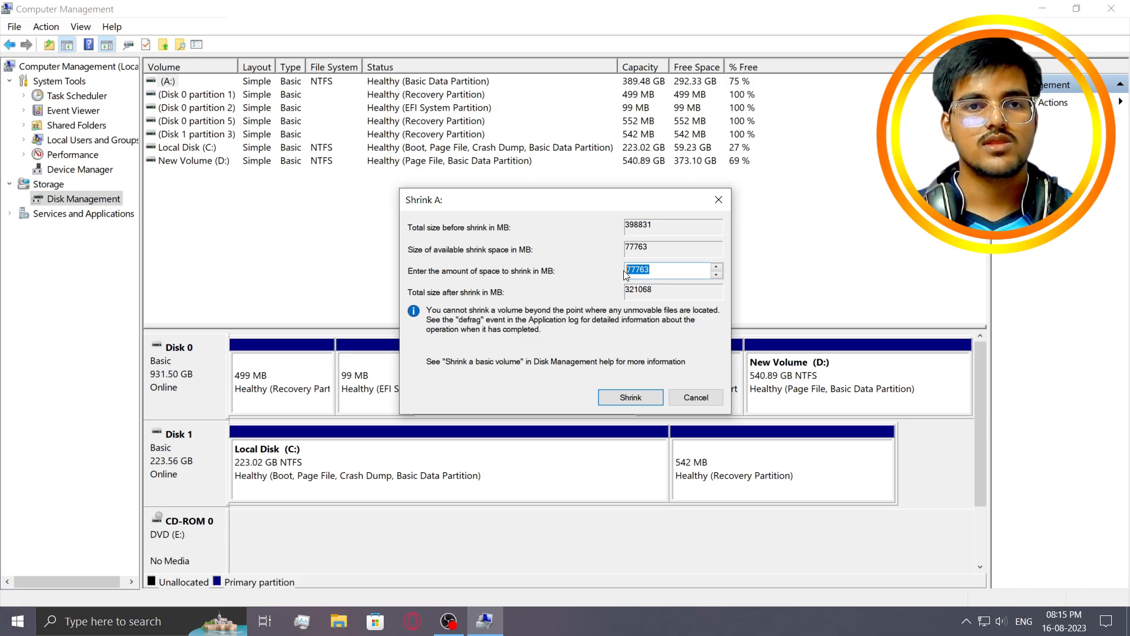
type("2")
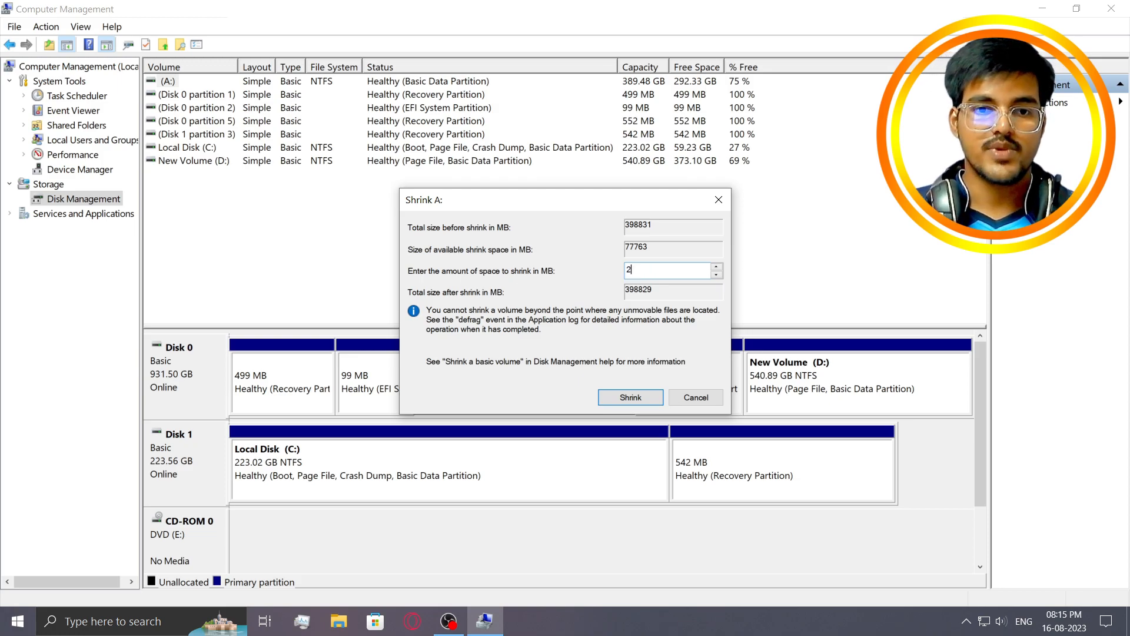
type("0000")
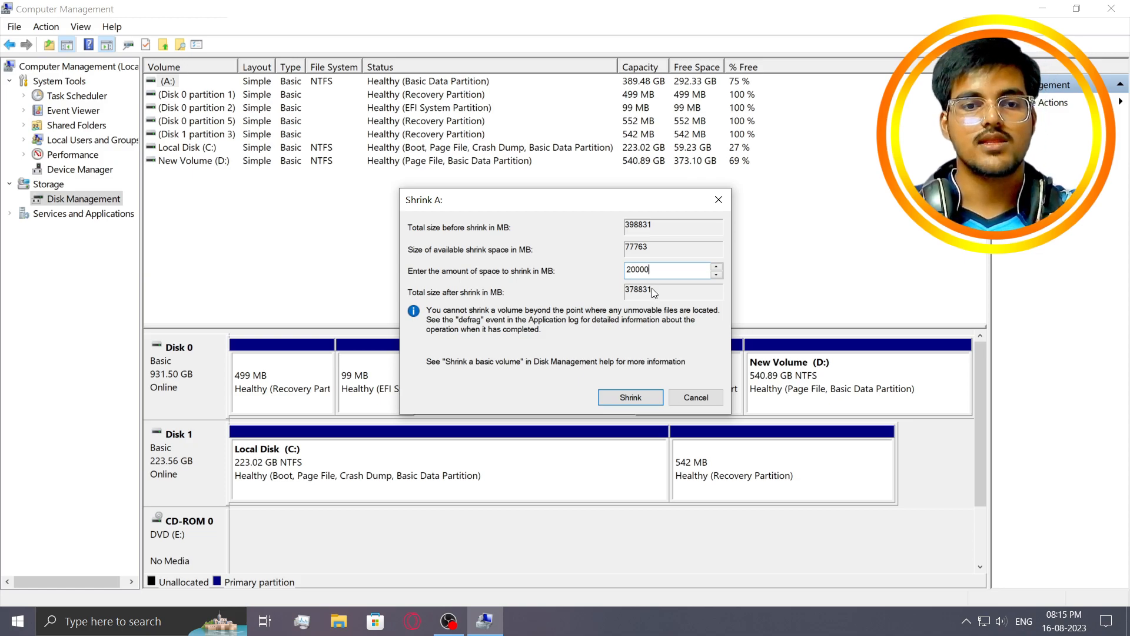
left_click(631, 398)
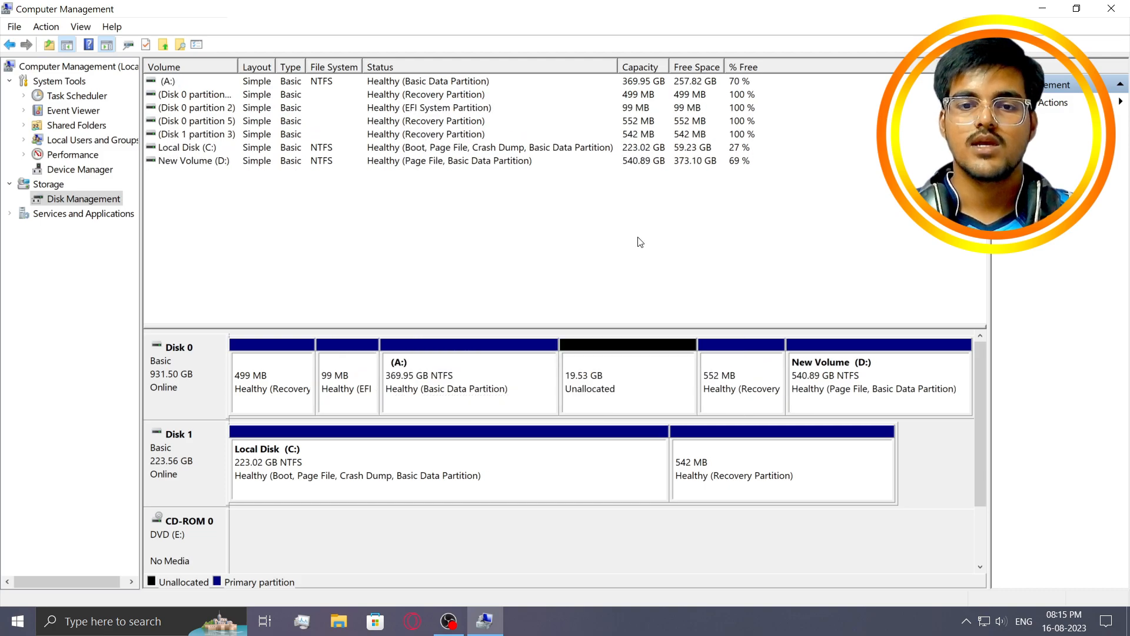
Step: Start a new simple volume in the unallocated space on Disk 0, keeping the volume size of 19999 MB
left_click(646, 379)
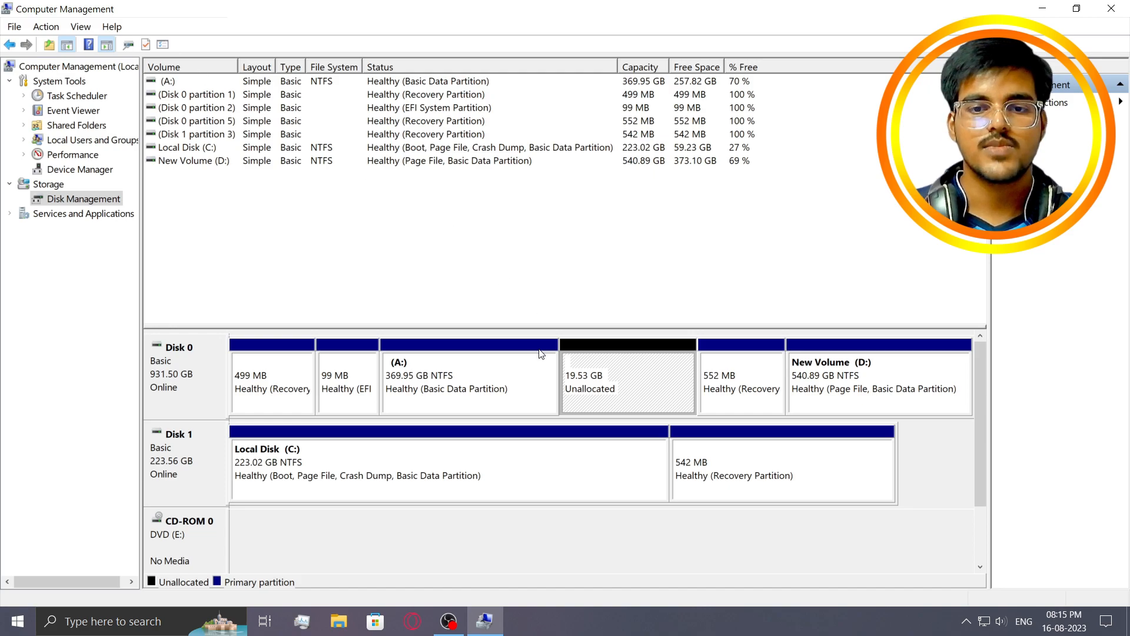
right_click(637, 373)
left_click(698, 378)
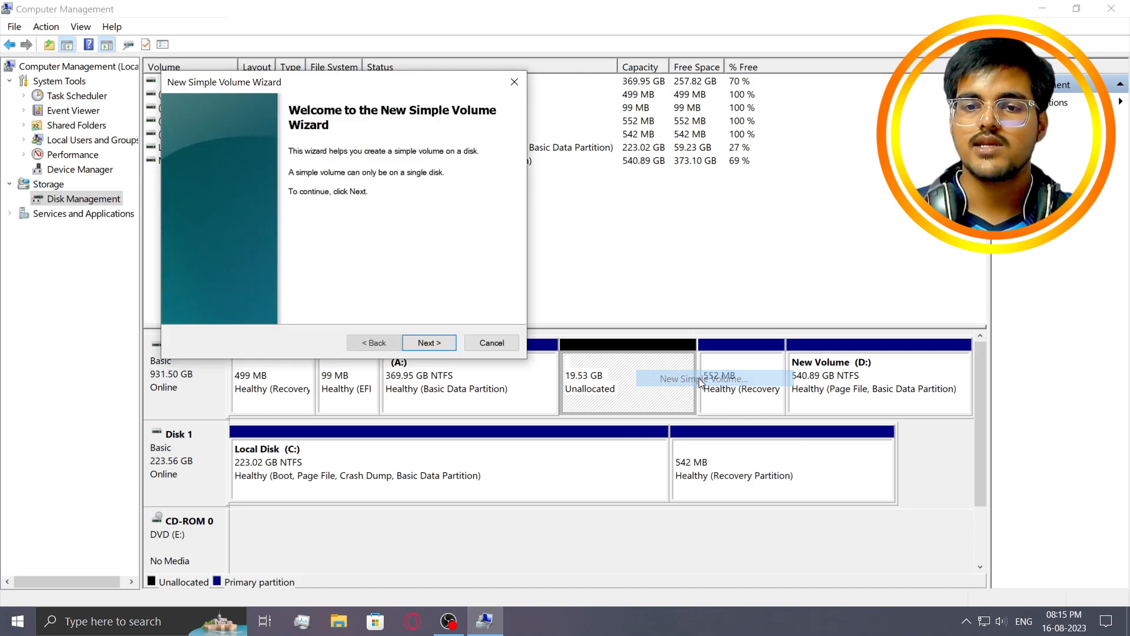
left_click(430, 344)
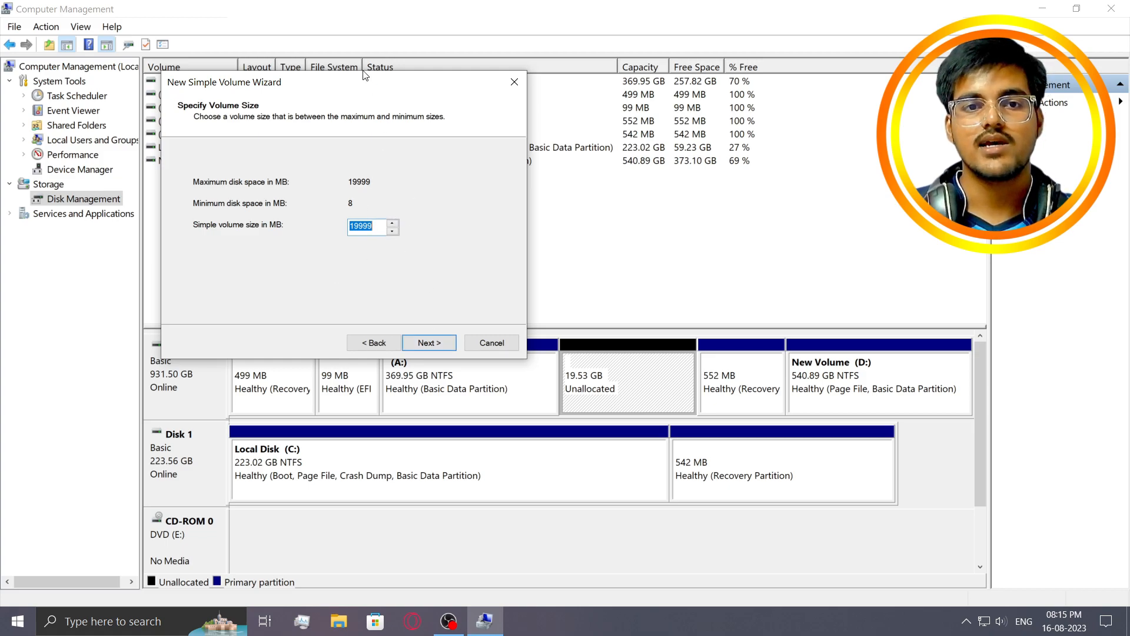
left_click_drag(357, 83, 649, 88)
left_click(724, 348)
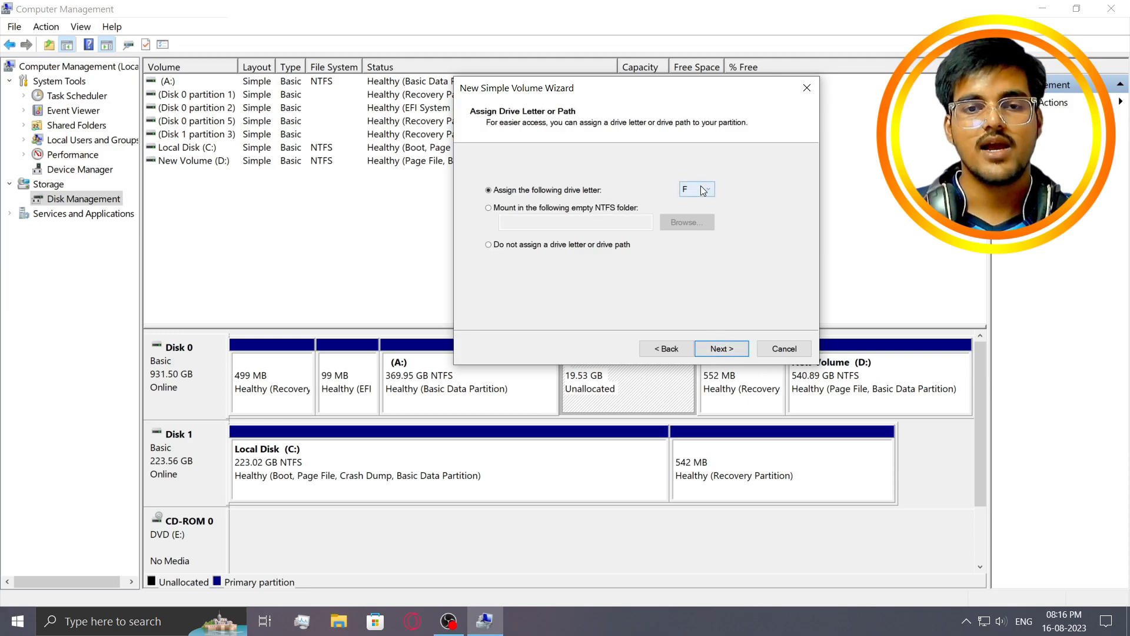
Step: Assign drive letter Z, keep NTFS, the default allocation unit size and the New Volume label, and finish creating the volume
left_click(704, 190)
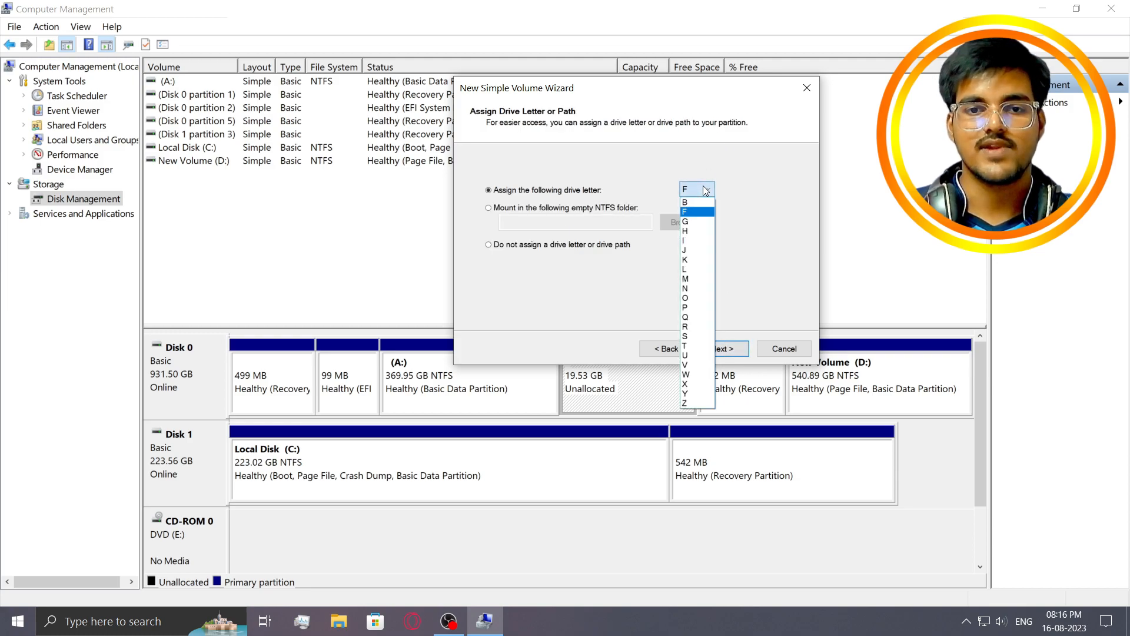
left_click(695, 404)
left_click(723, 348)
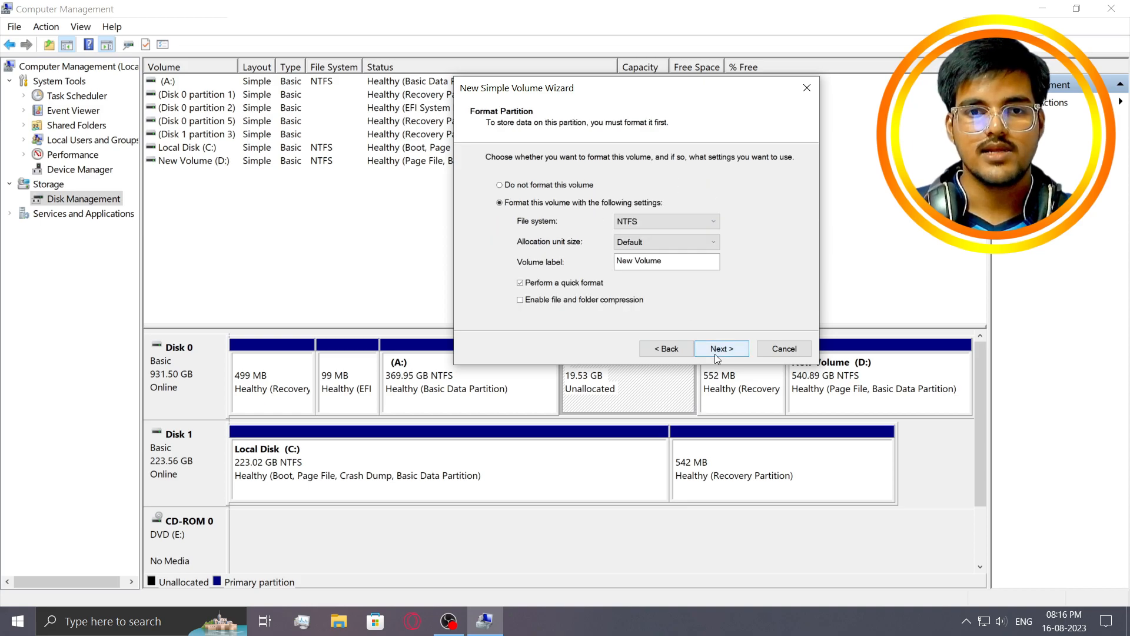
left_click(722, 349)
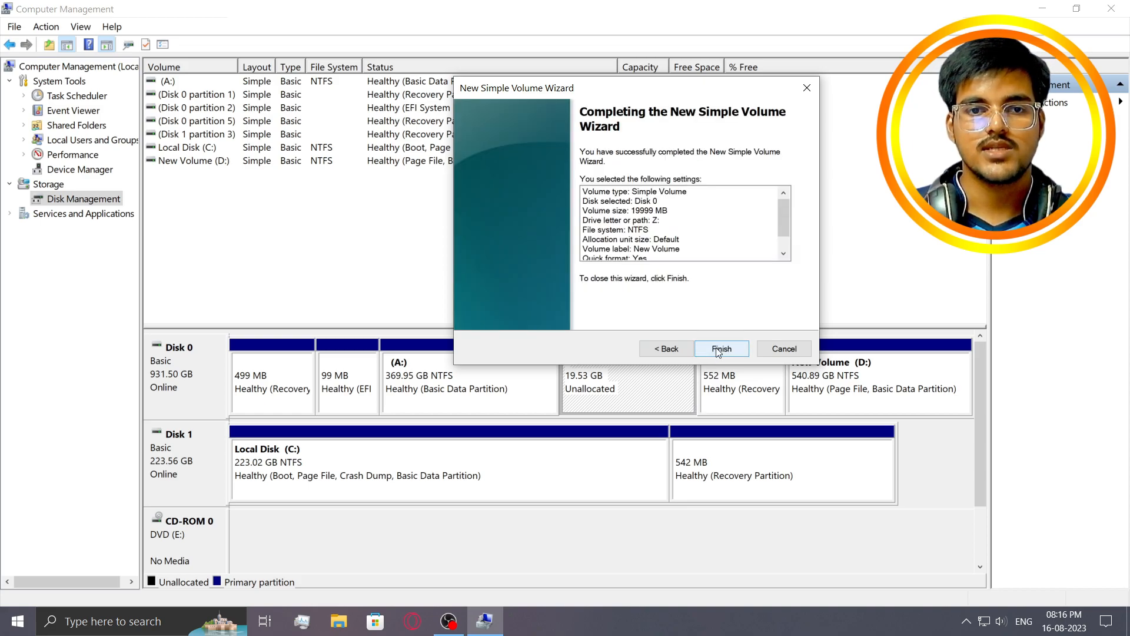
left_click(722, 349)
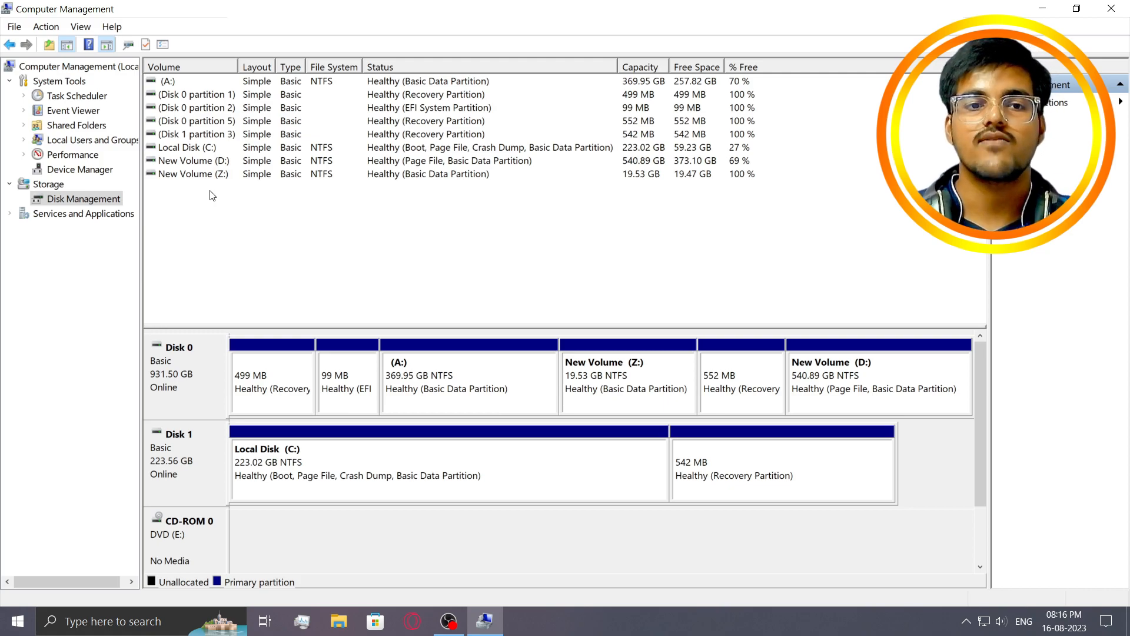
Step: Switch to File Explorer and rename the New Volume (Z:) drive as My Viewers, granting administrator permission for the change
left_click(337, 621)
right_click(1037, 225)
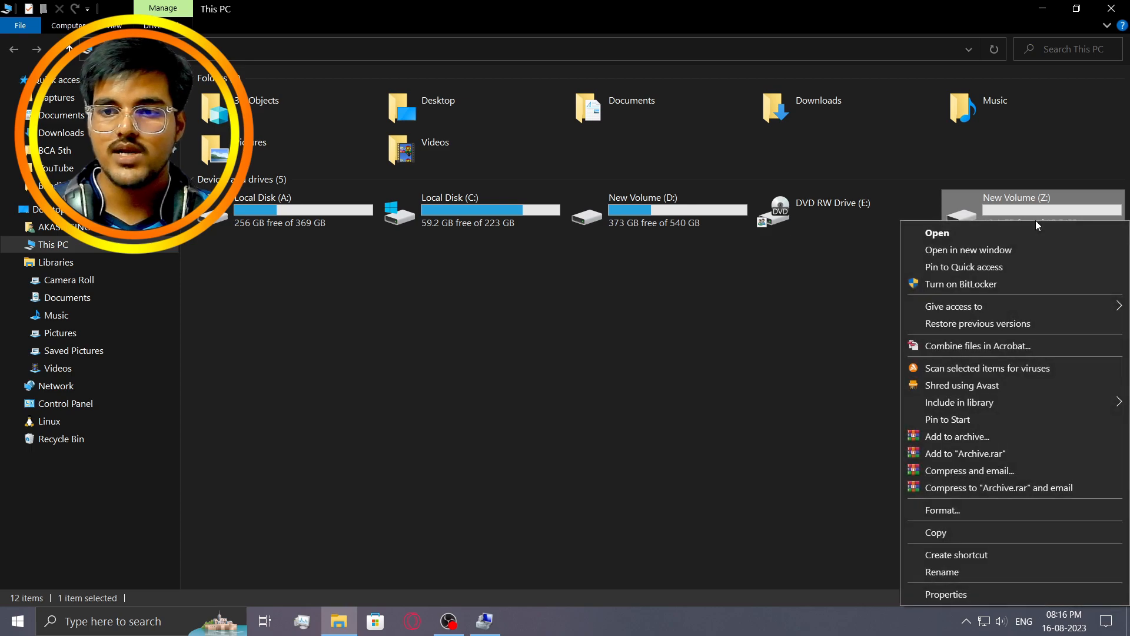
left_click(942, 575)
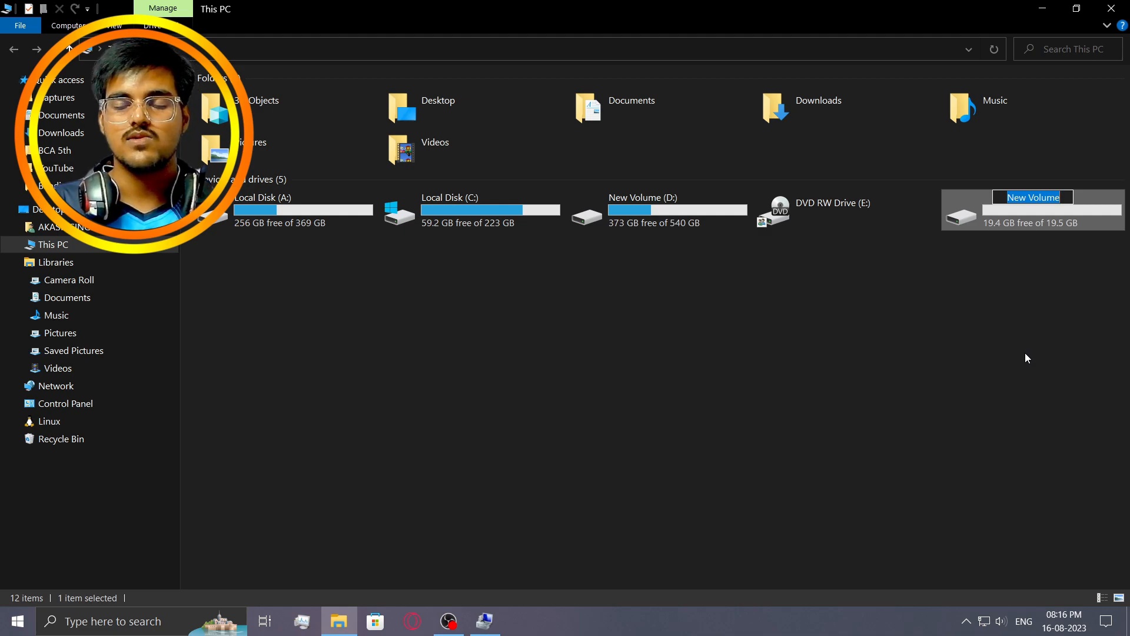
type("My Vid")
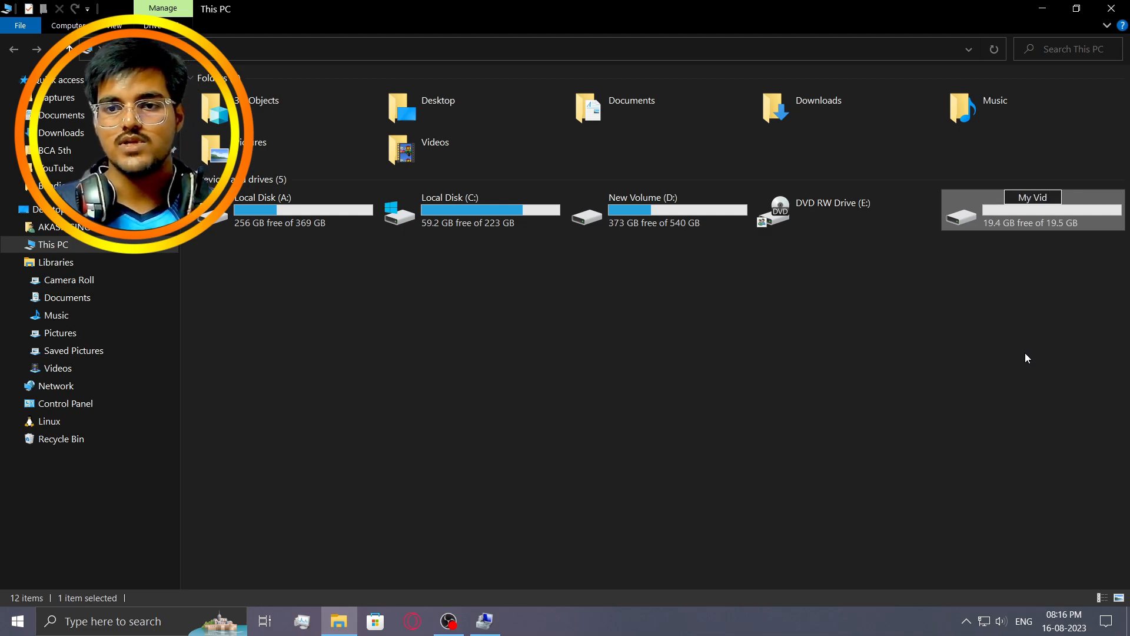
key("BackSpace")
type("we")
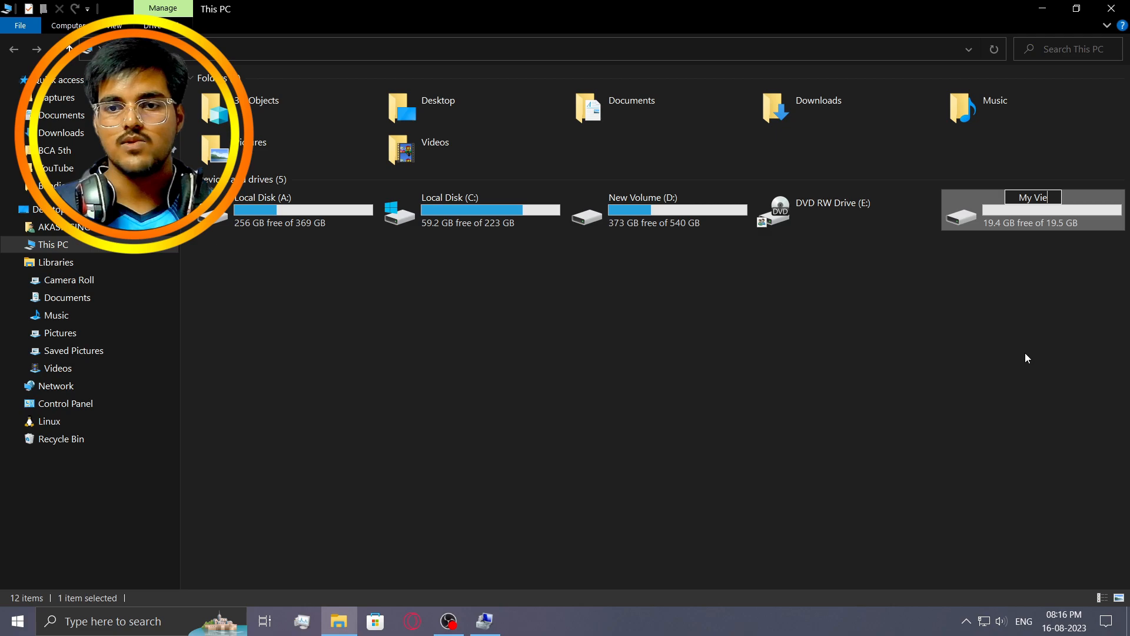
key("BackSpace")
key("BackSpace")
type("ewrs")
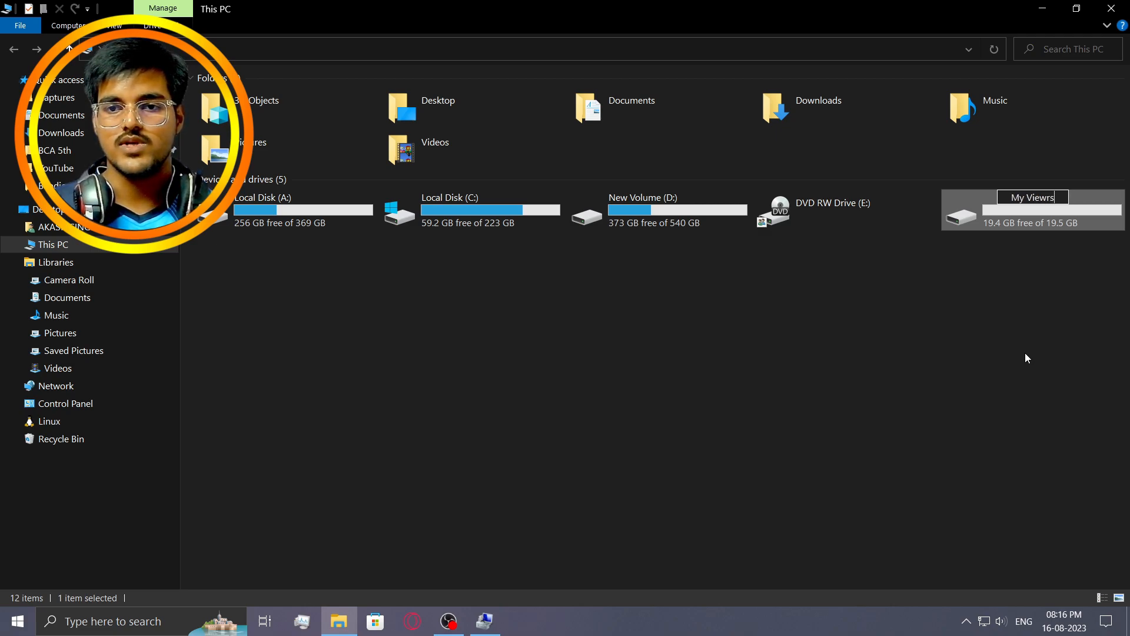
key("BackSpace")
key("BackSpace")
type("ers")
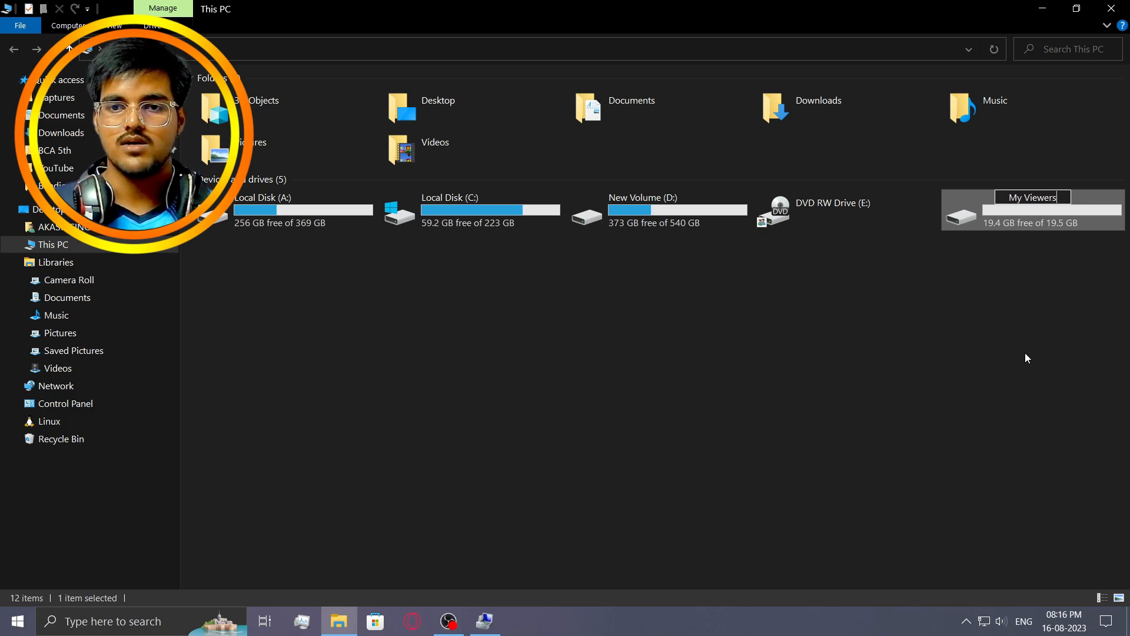
key("Return")
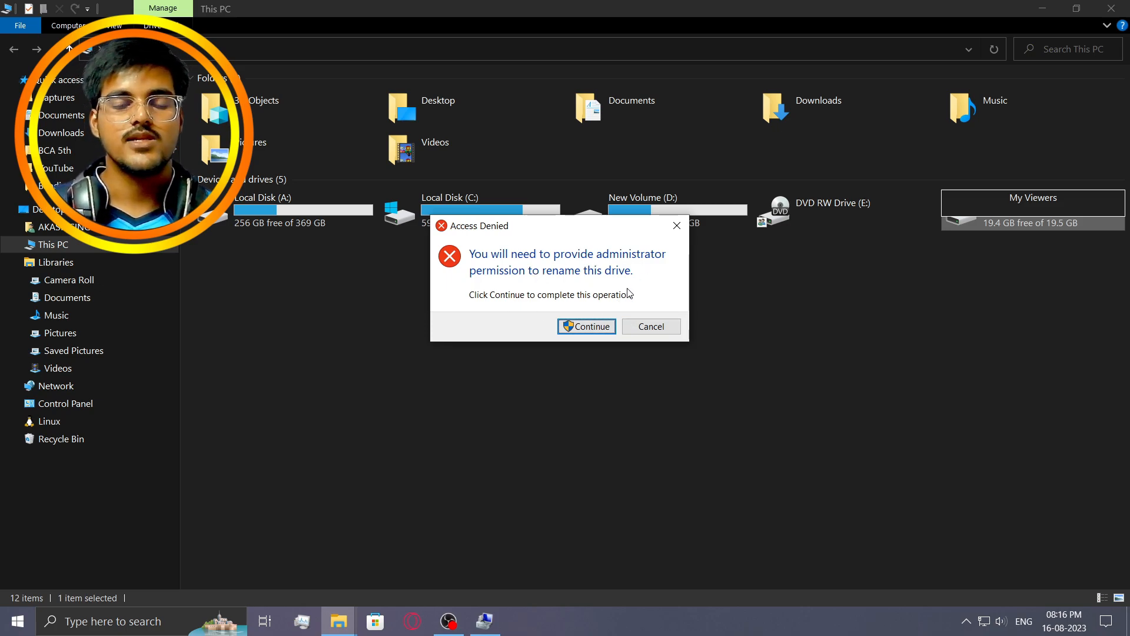
left_click(589, 328)
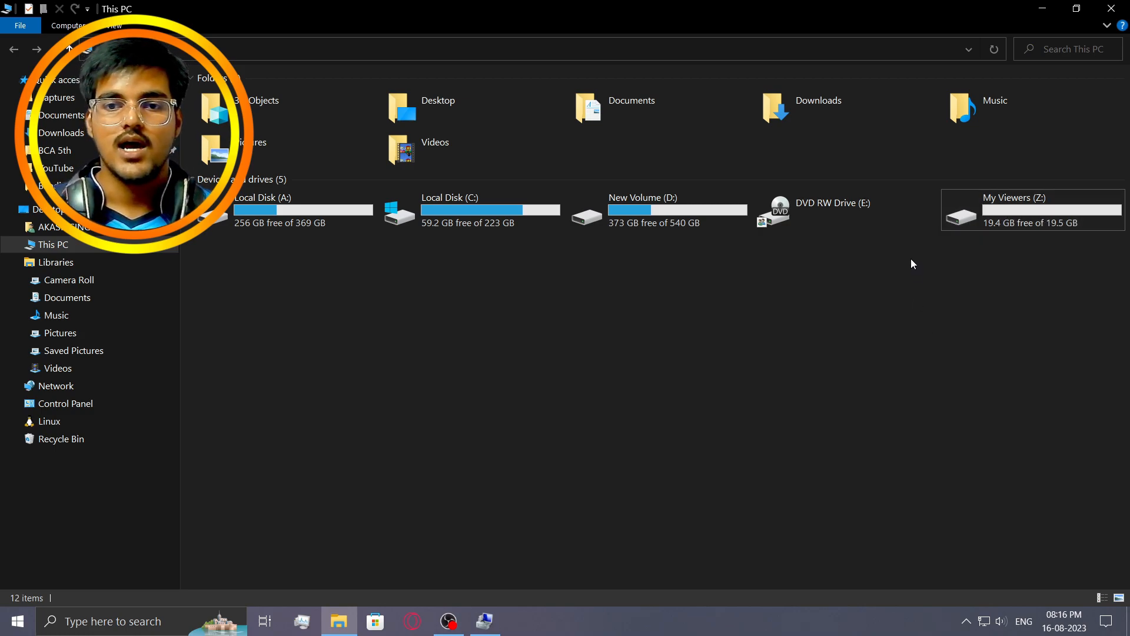
Step: Return to Computer Management and select the My Viewers (Z:) volume in Disk Management
key("alt+Tab")
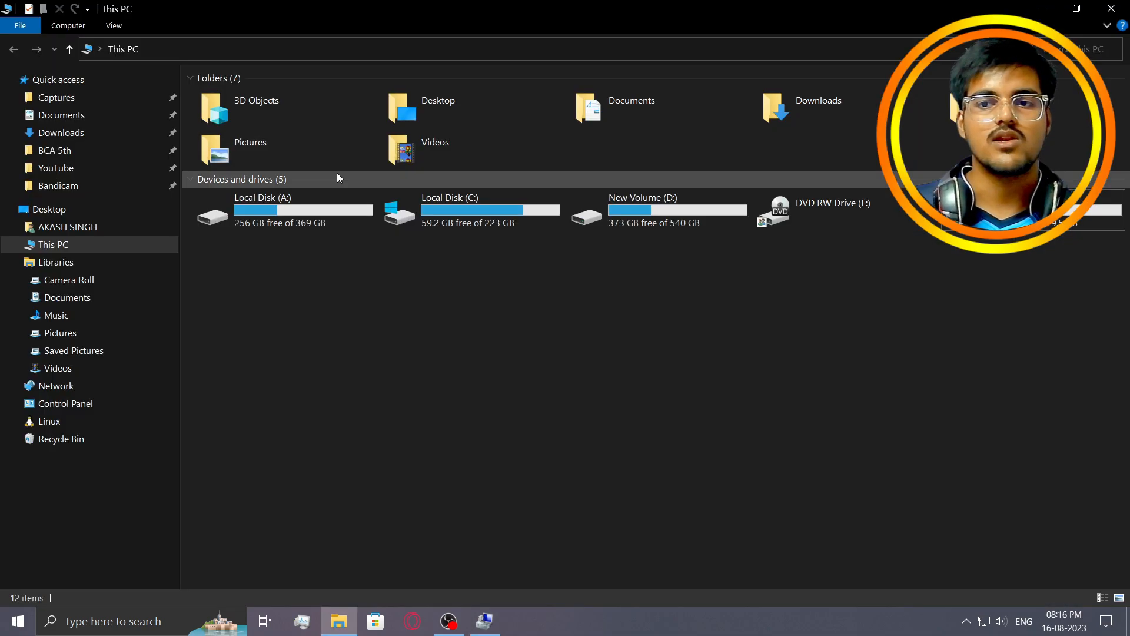
right_click(1048, 215)
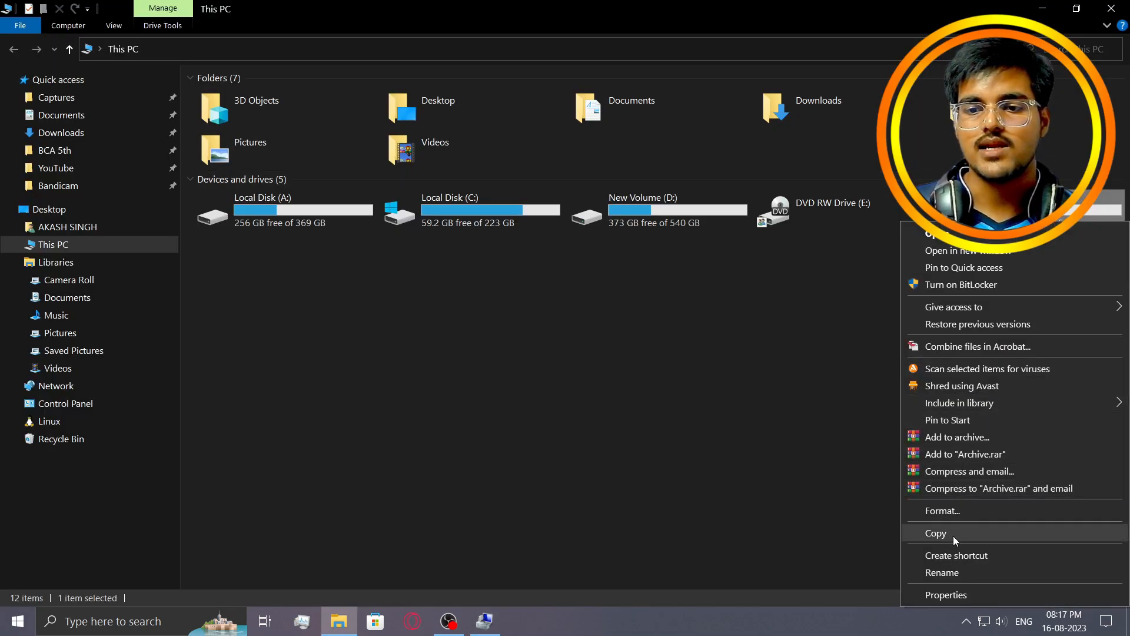
left_click(757, 381)
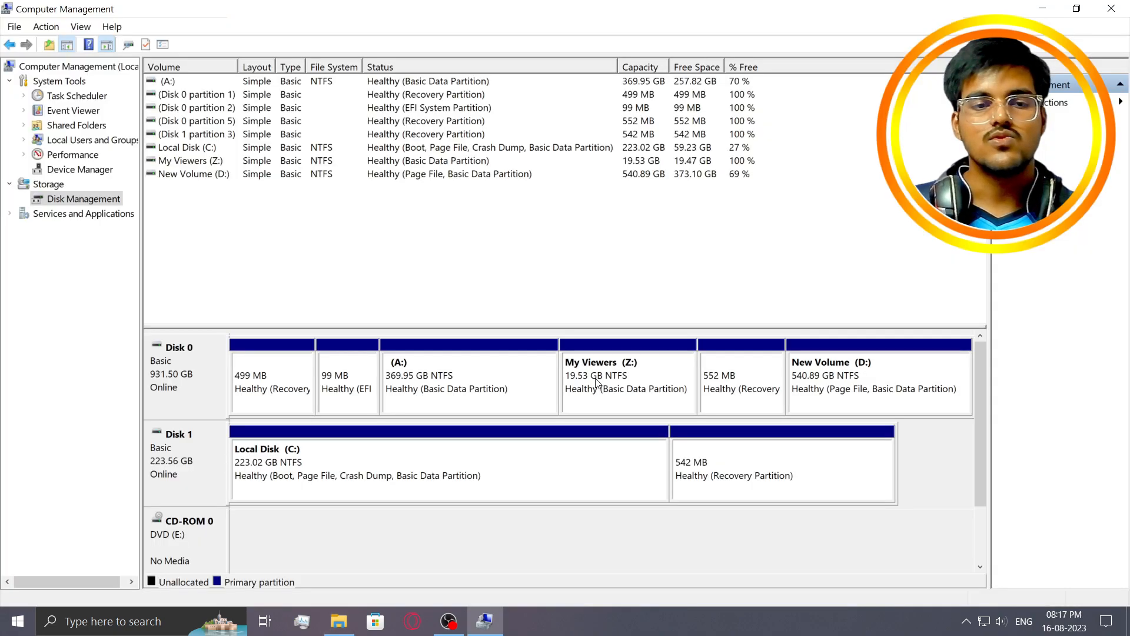
left_click(209, 163)
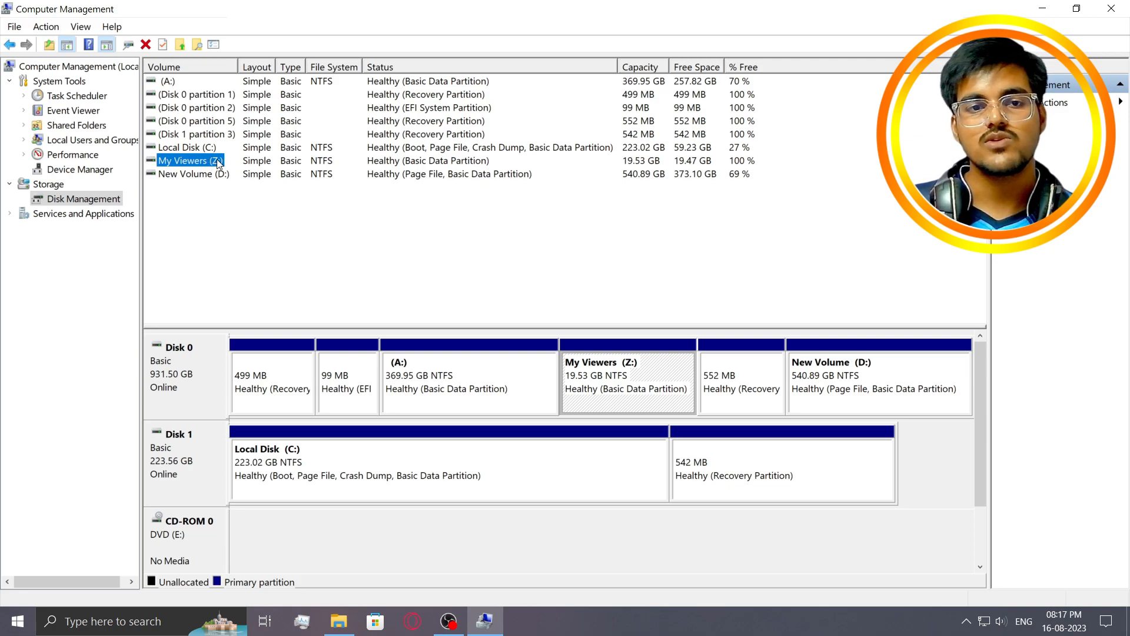
right_click(206, 163)
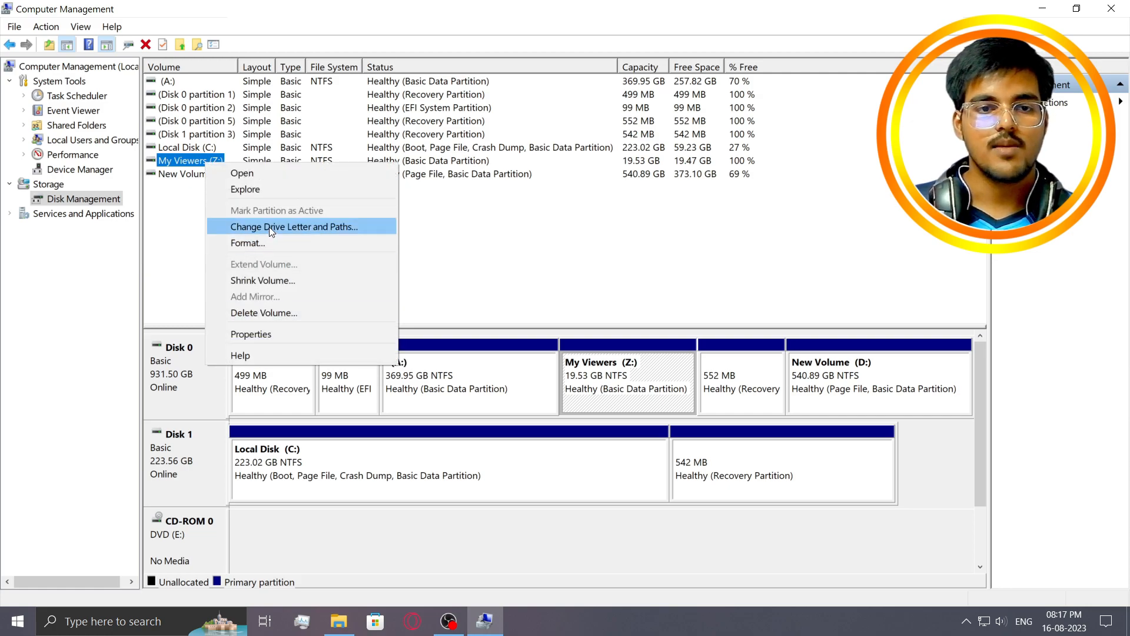
left_click(312, 230)
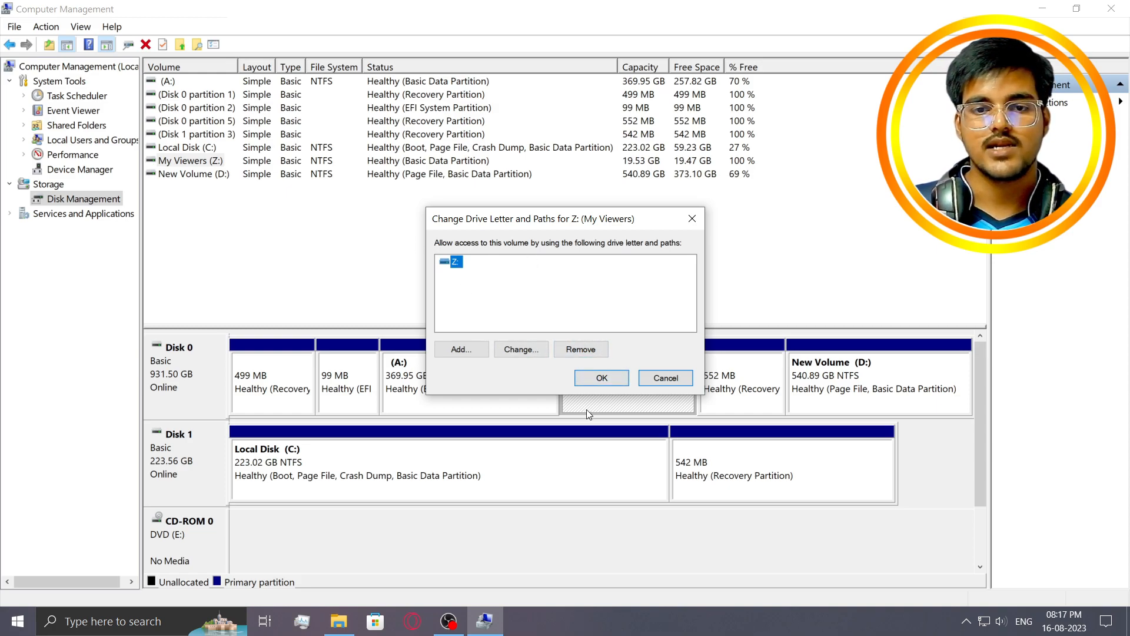
left_click(613, 382)
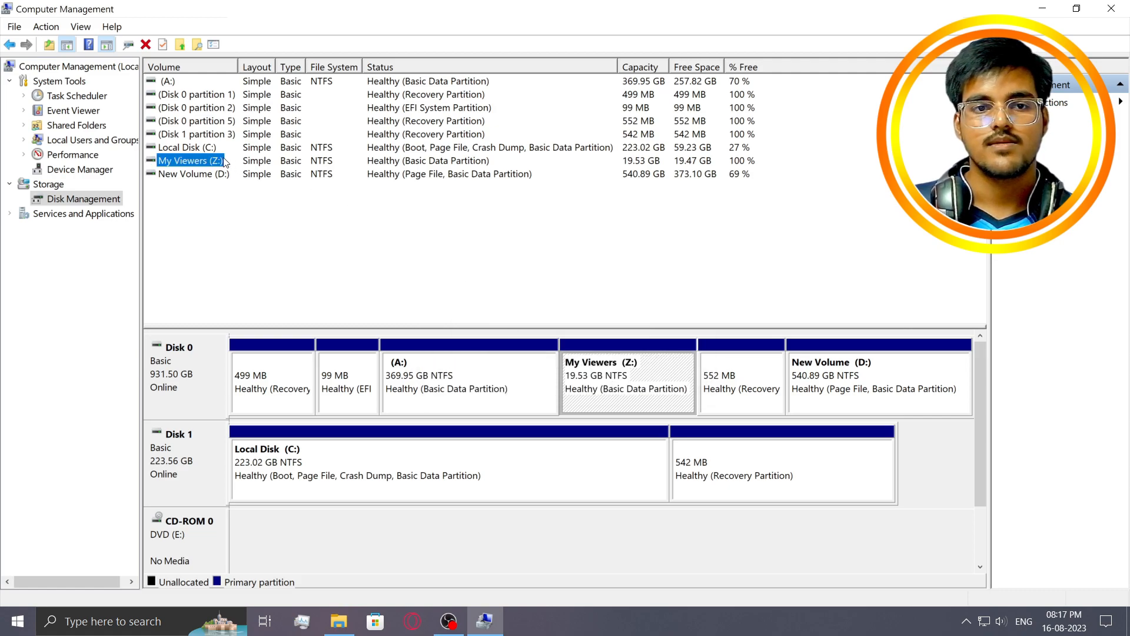
Step: Change the drive letter of the My Viewers volume to O, accepting the warning, and close the This PC window
right_click(214, 159)
left_click(271, 221)
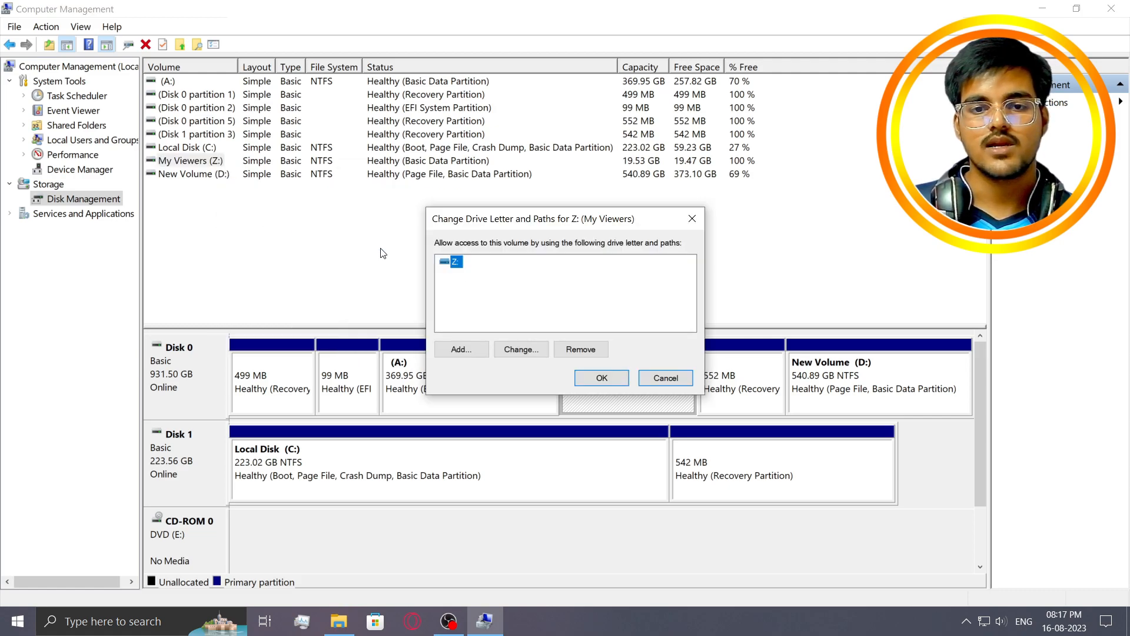
left_click(514, 353)
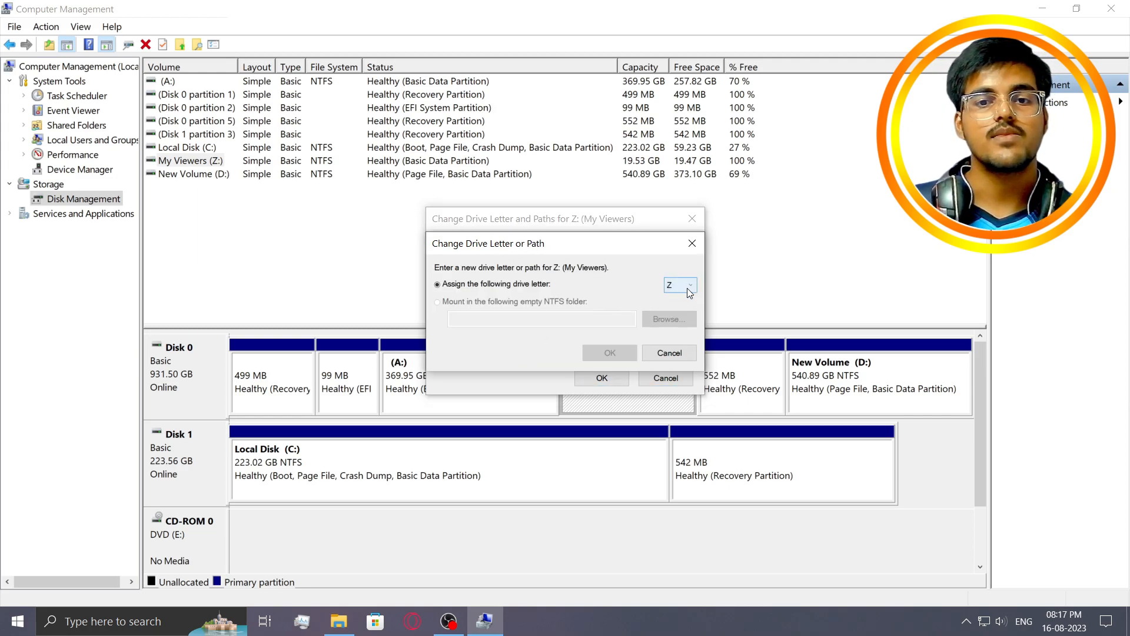
left_click(689, 288)
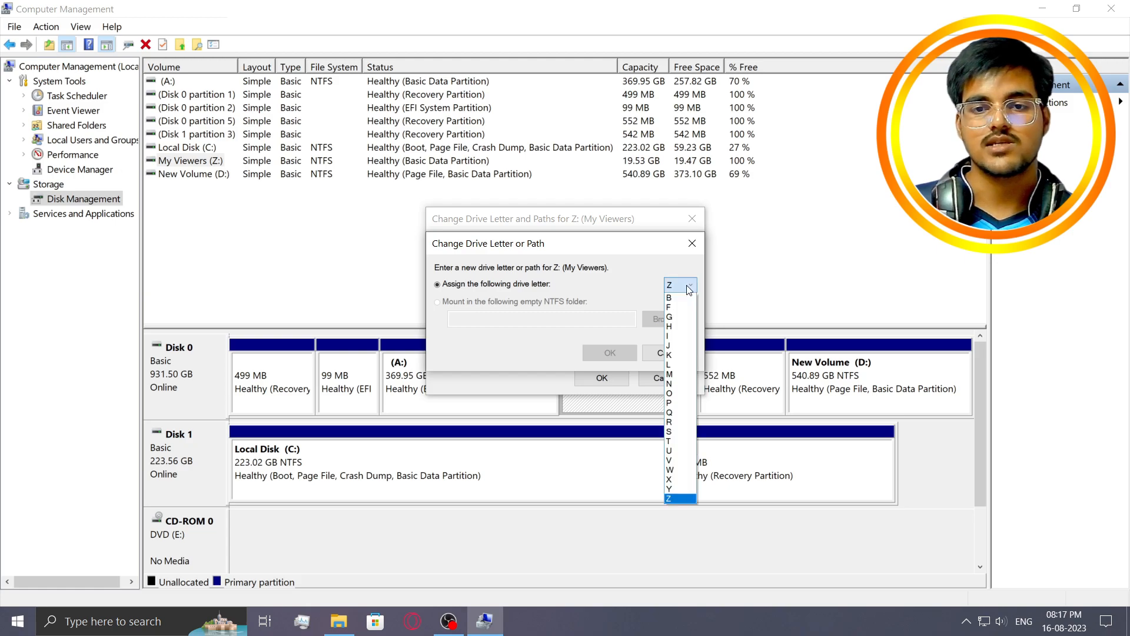
left_click(676, 392)
left_click(611, 352)
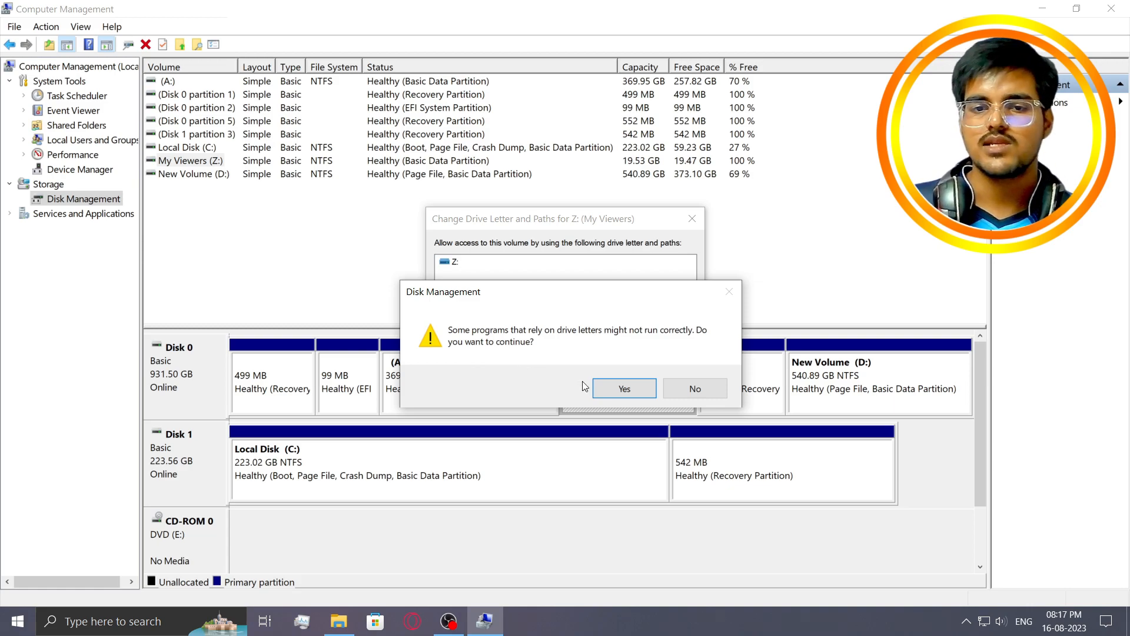
left_click(628, 388)
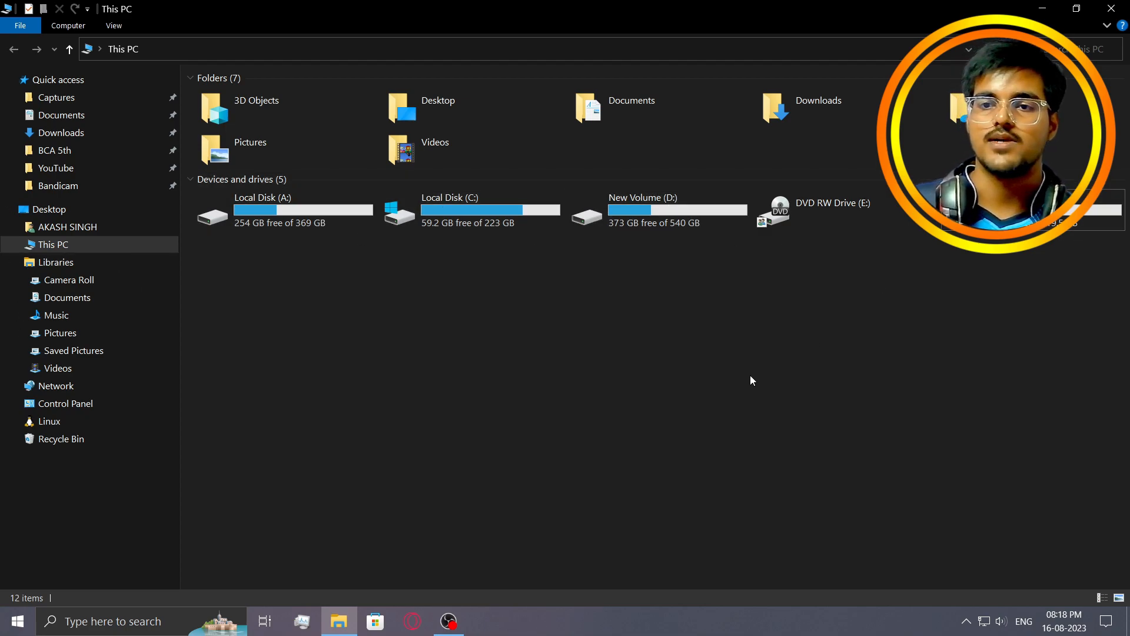
left_click(1122, 6)
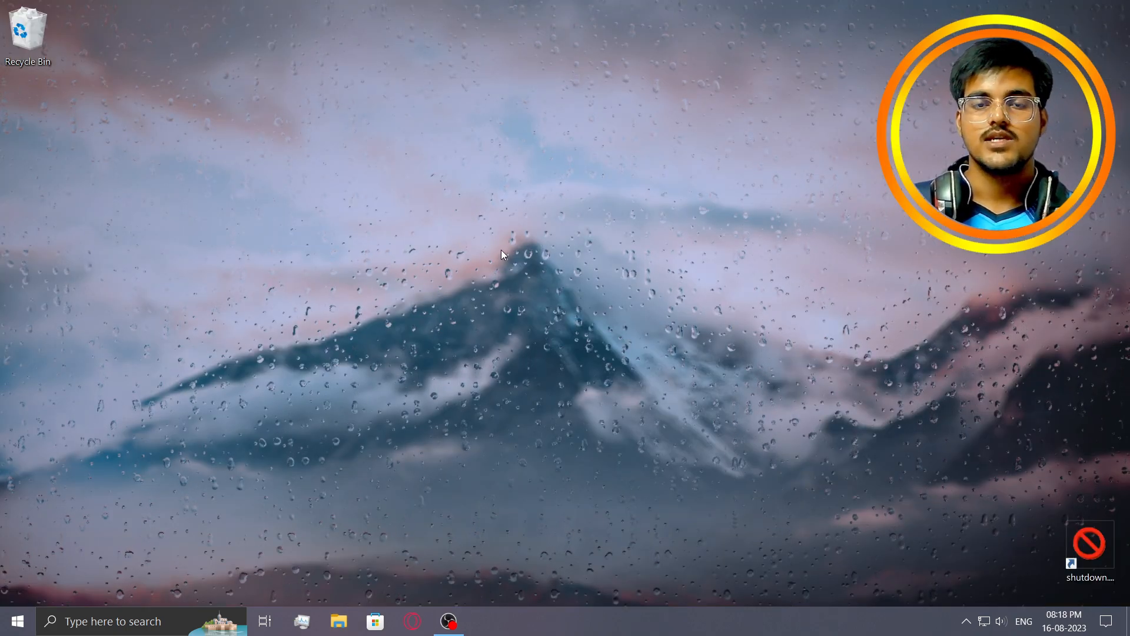